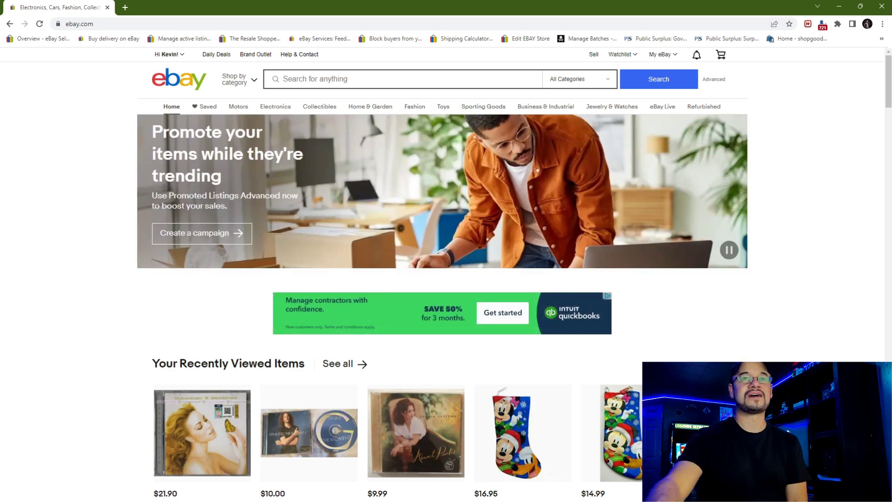
From Manage active listings, open the Disney Quilted Christmas Stocking listing for revision.
click(183, 39)
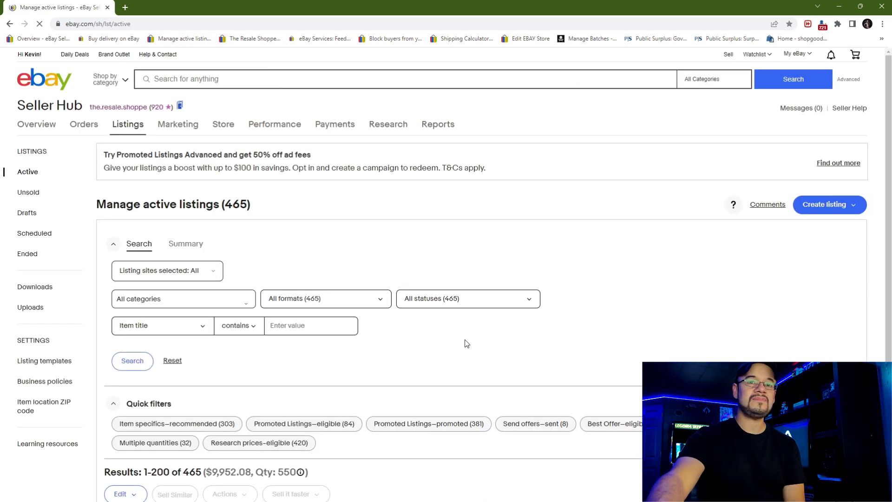
scroll(432, 330, down, 3)
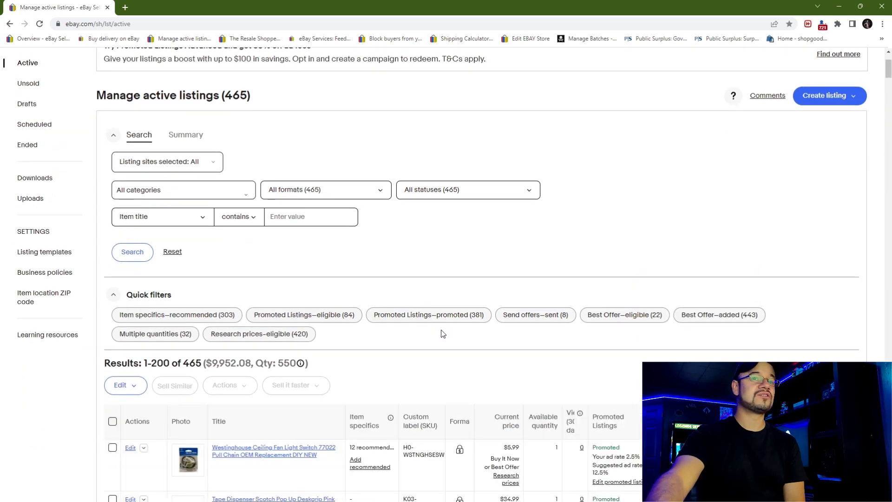
scroll(440, 328, down, 5)
scroll(433, 325, down, 2)
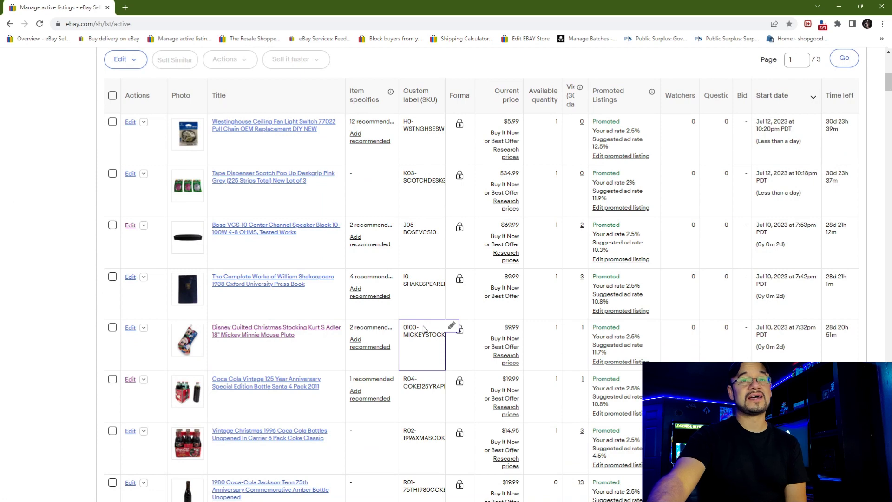
scroll(353, 328, down, 2)
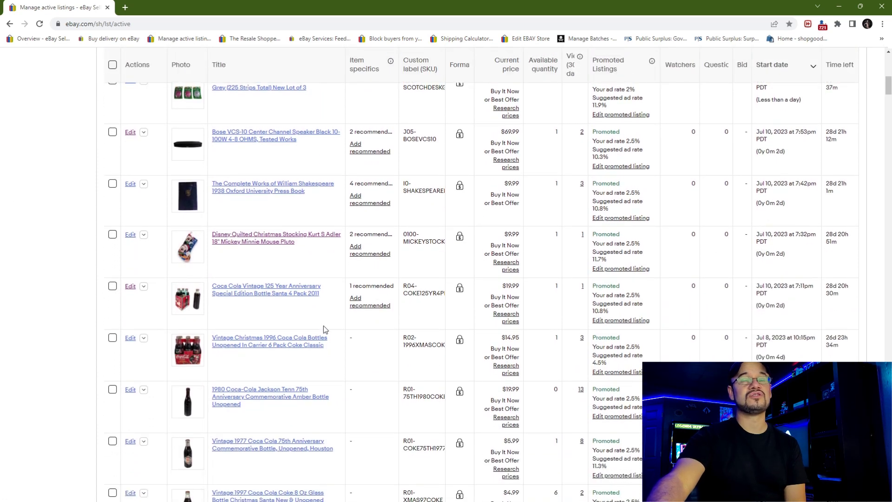
scroll(329, 320, up, 2)
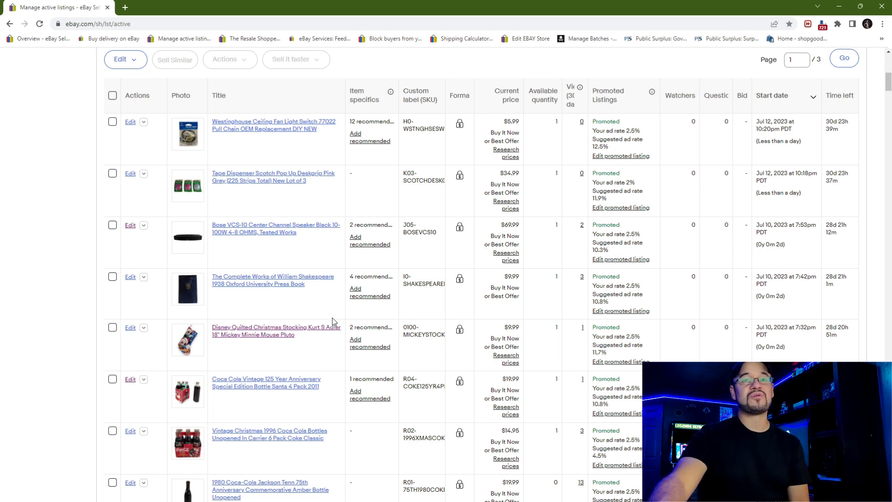
scroll(333, 318, up, 2)
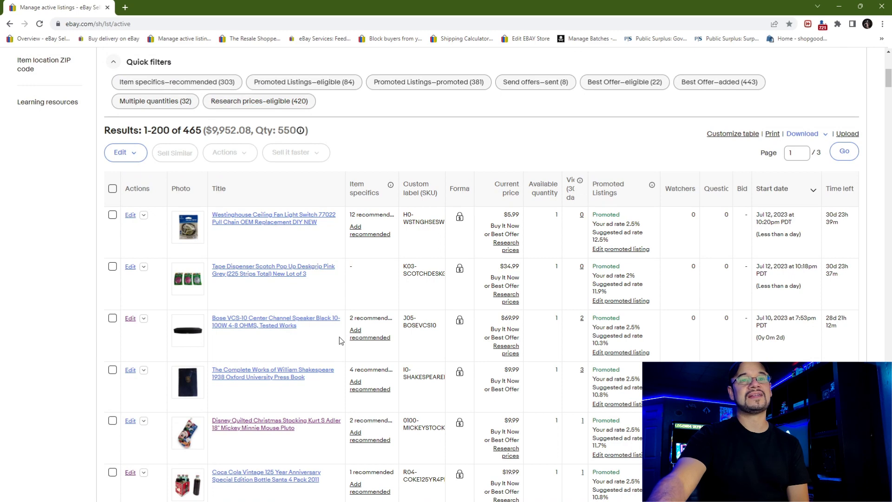
scroll(333, 342, down, 2)
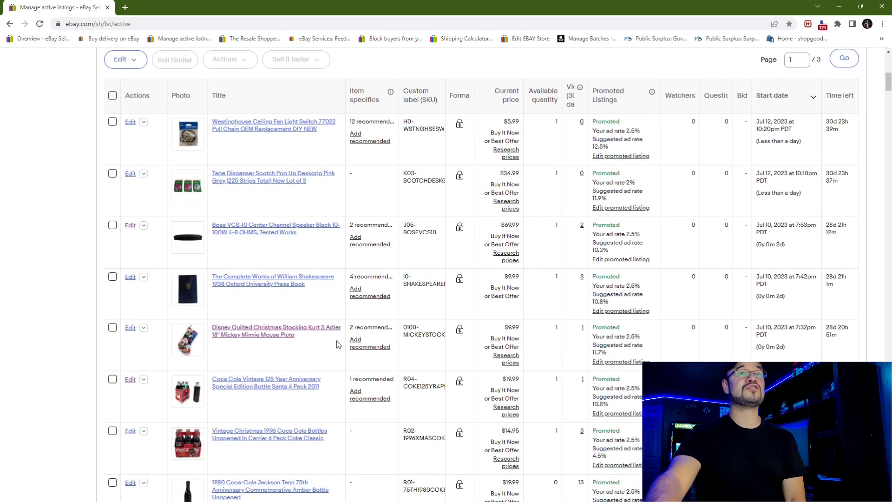
scroll(336, 340, down, 2)
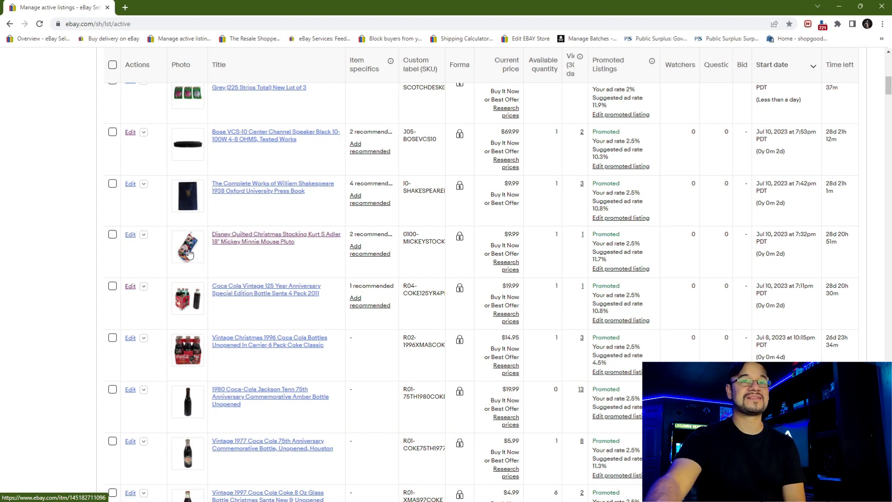
click(129, 236)
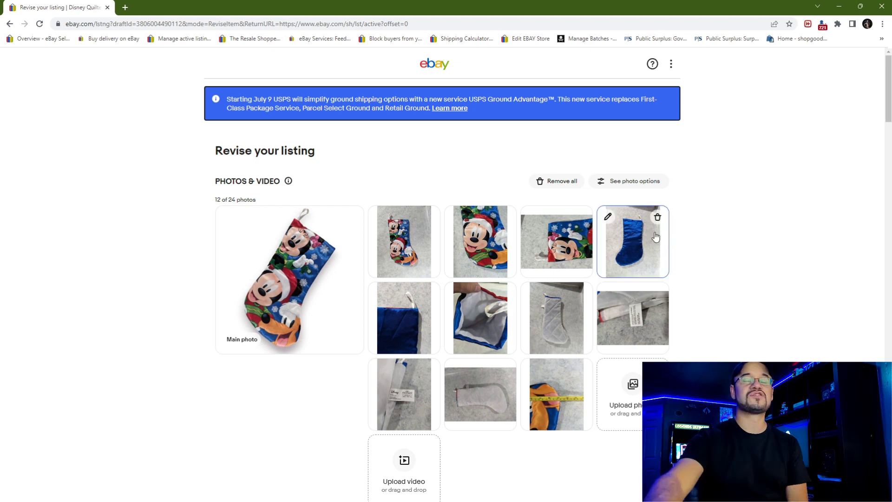
Scroll the stocking's revise page down to Shipping and expand the Light Item Shipping policy dropdown.
scroll(673, 269, down, 6)
scroll(684, 270, down, 17)
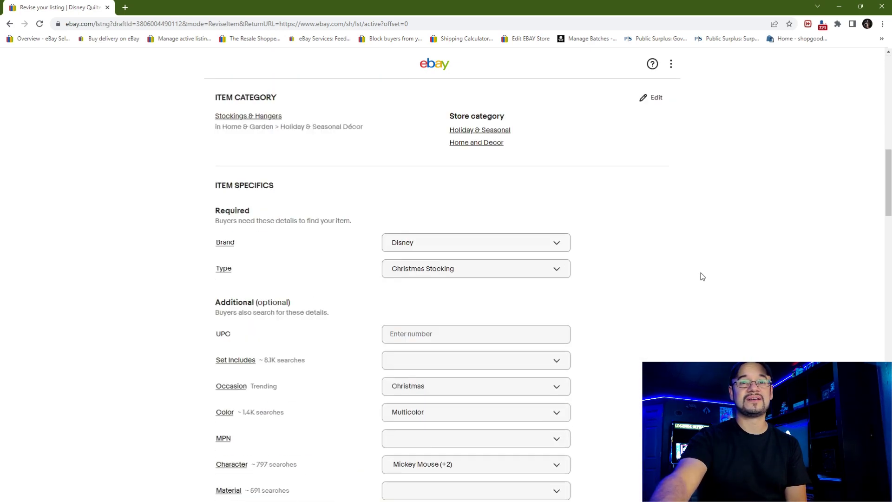
scroll(711, 281, down, 17)
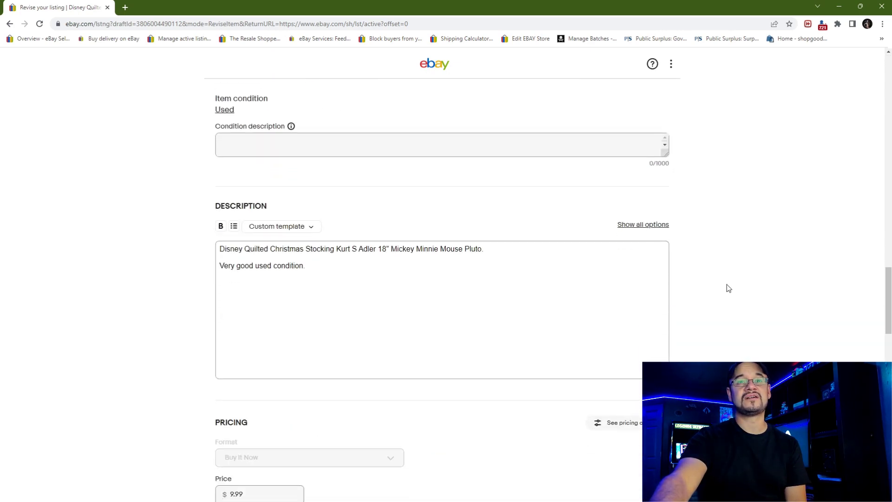
scroll(735, 292, down, 4)
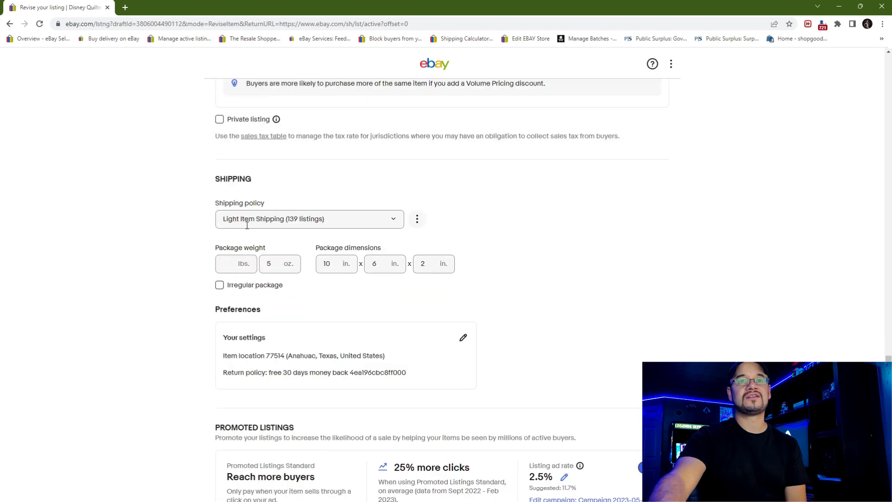
click(393, 220)
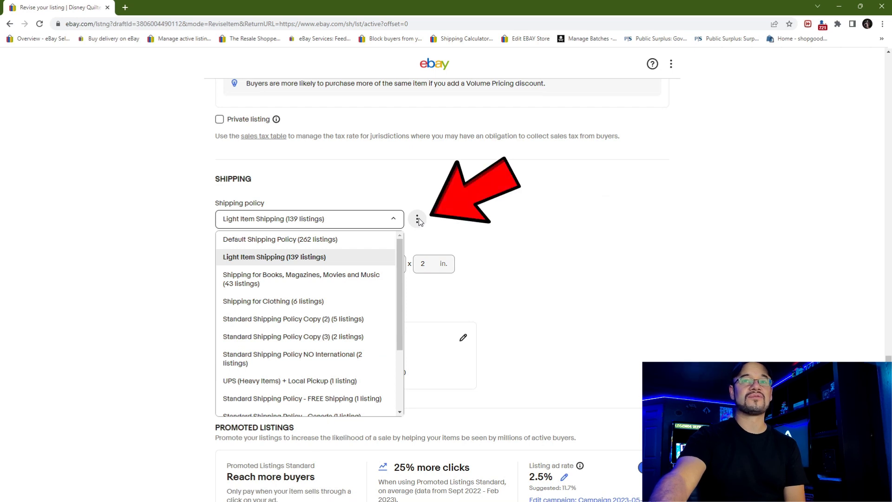
Review Light Item Shipping's services (USPS First Class, Priority Envelope, FedEx 2Day), then open it for editing.
click(418, 220)
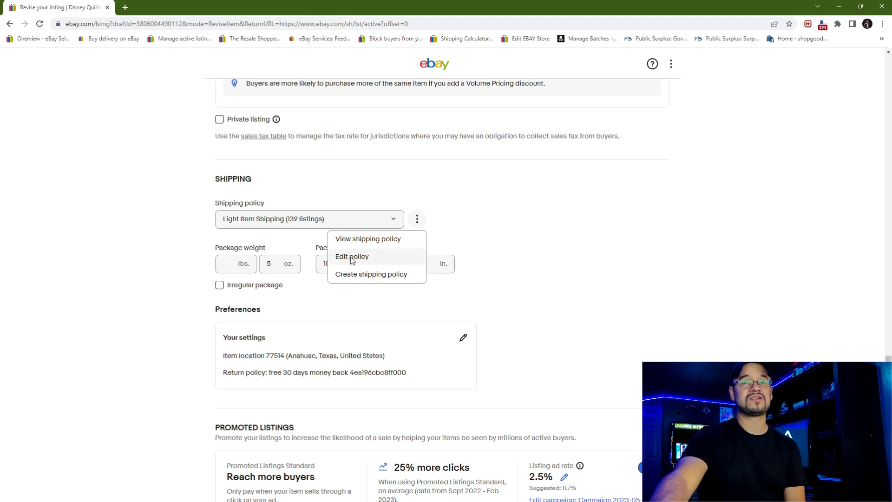
click(364, 240)
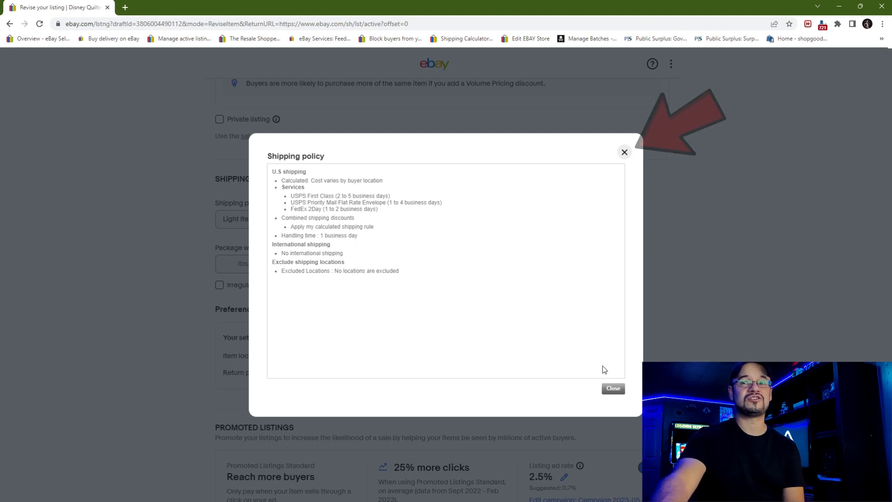
click(624, 153)
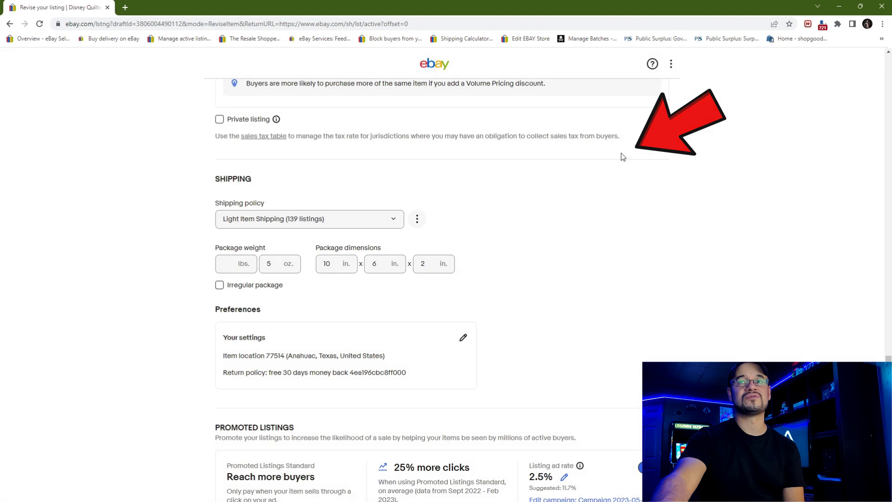
click(418, 220)
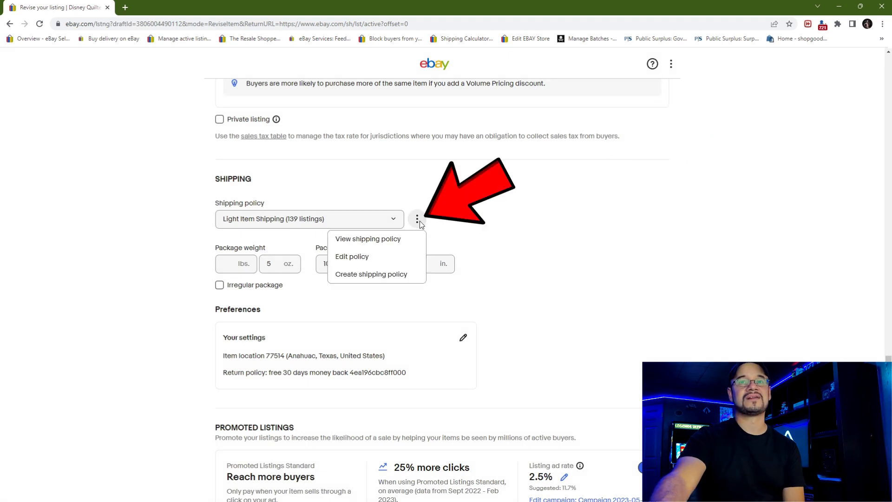
click(357, 259)
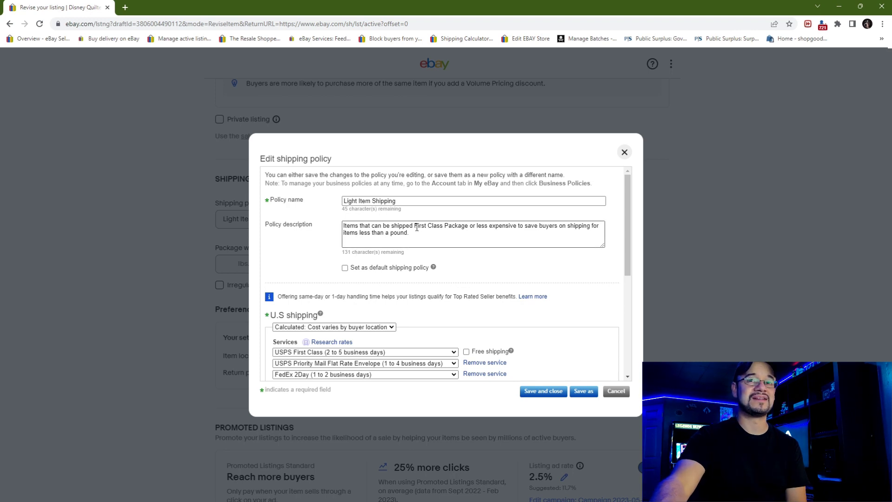
Replace 'First Class Package' with 'Ground Advantage' in the policy description.
drag(415, 226, 466, 224)
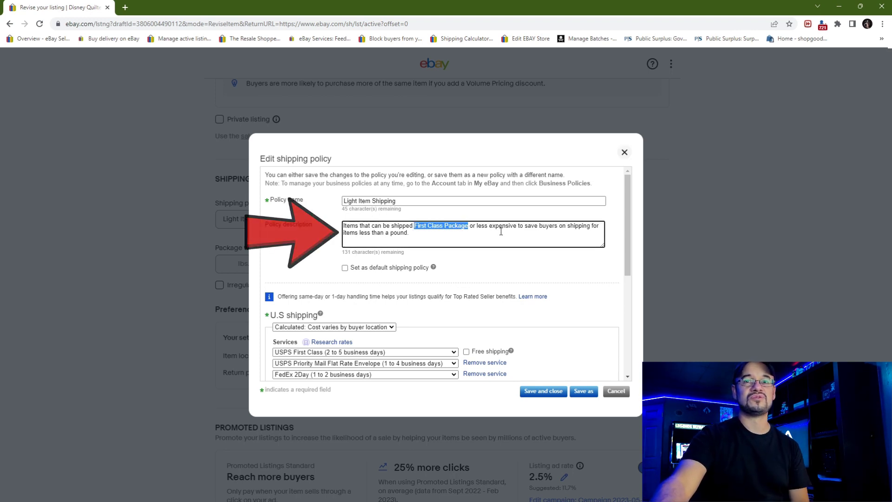
text(Ground Advantage)
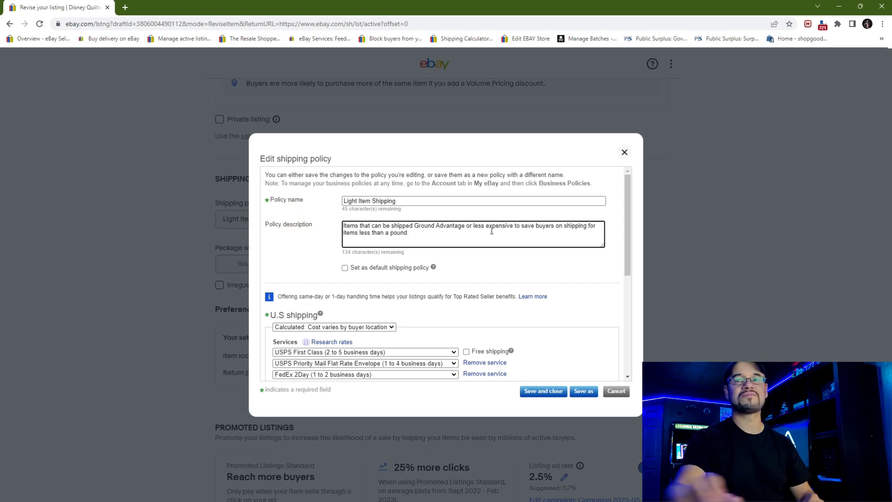
scroll(414, 294, down, 2)
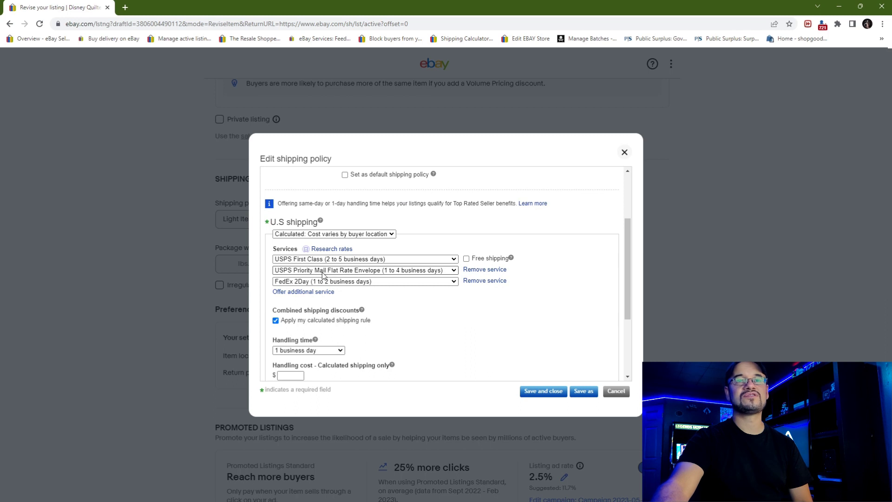
scroll(322, 274, down, 1)
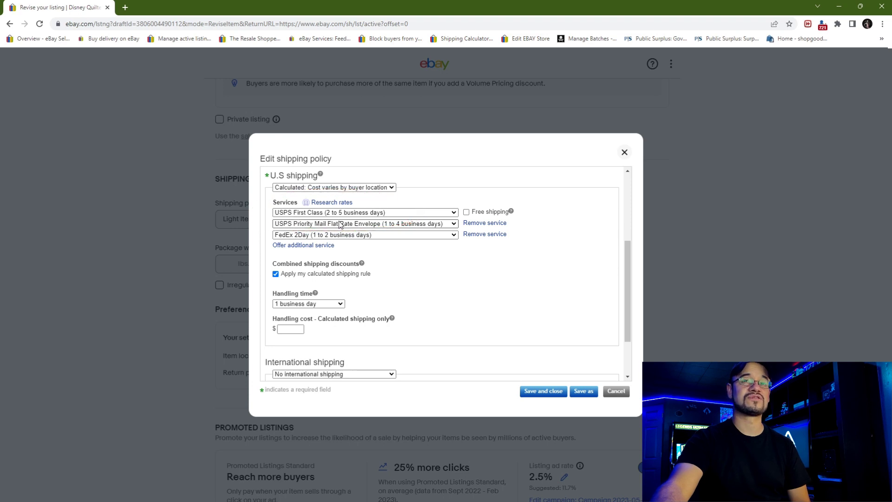
Set the first shipping service to USPS Ground Advantage and save the policy.
click(454, 213)
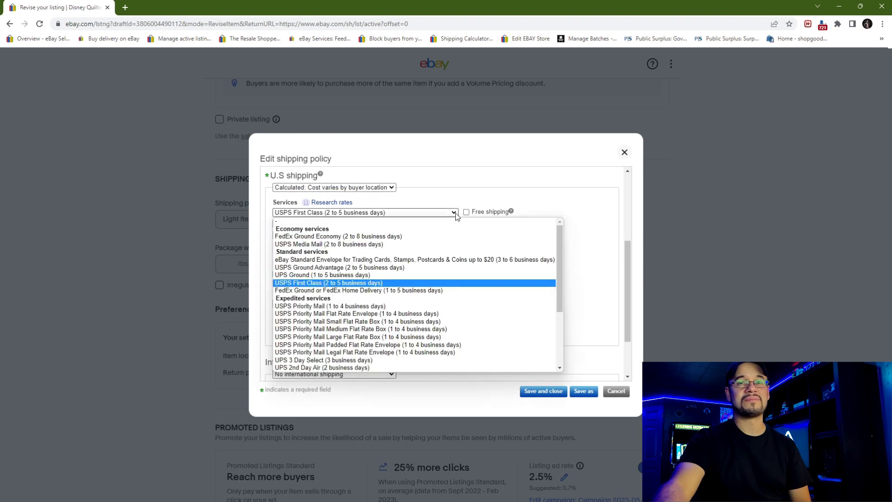
click(351, 268)
scroll(492, 295, down, 2)
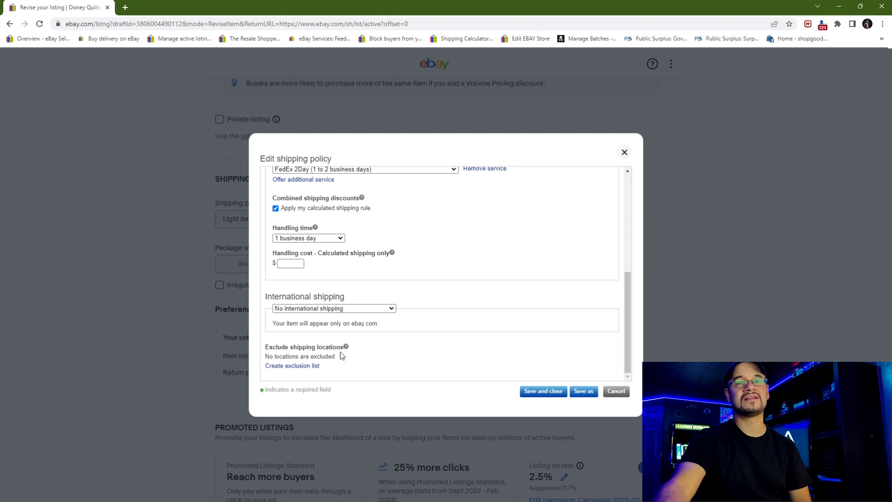
scroll(417, 336, up, 3)
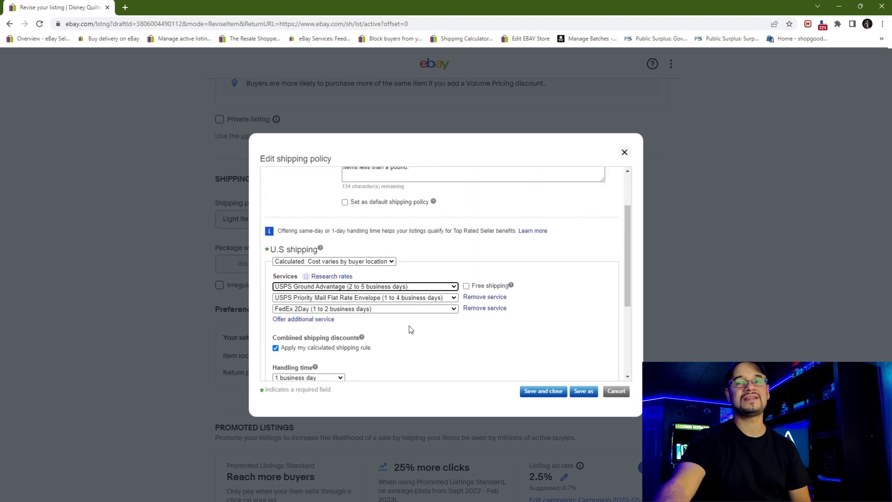
click(540, 391)
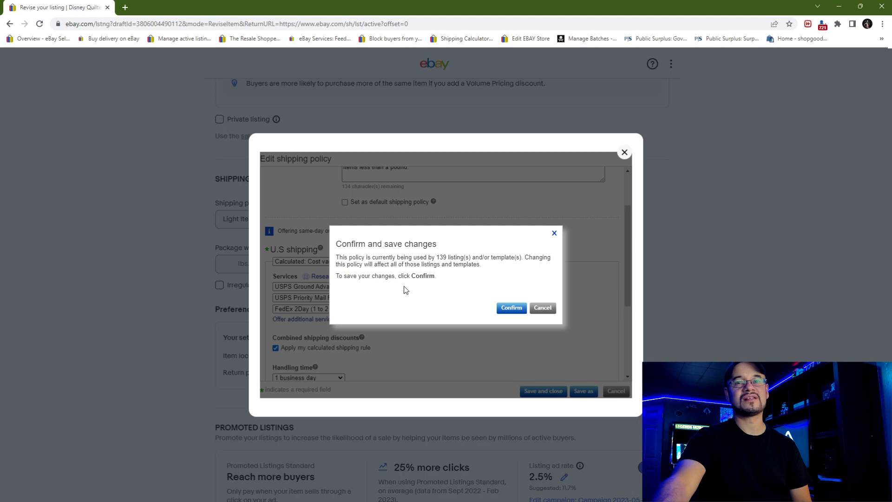
Apply the policy change to all 139 listings, submit the stocking revision, and view its live page.
click(509, 309)
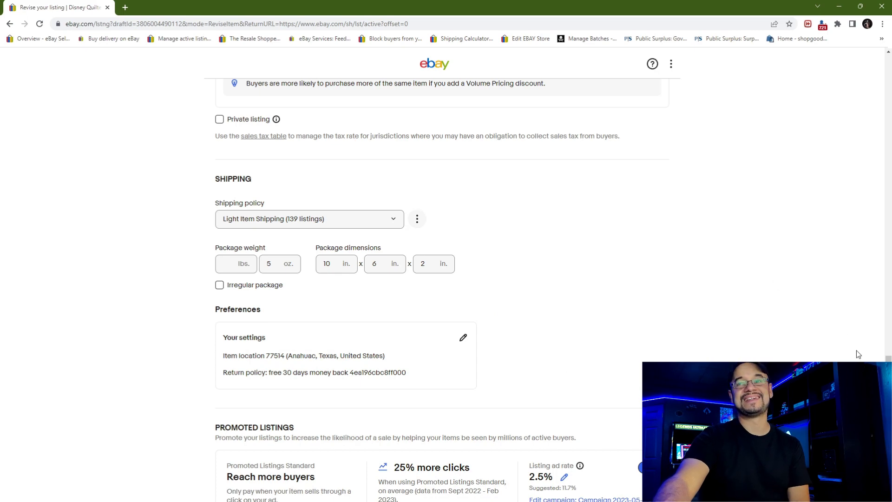
scroll(461, 372, down, 10)
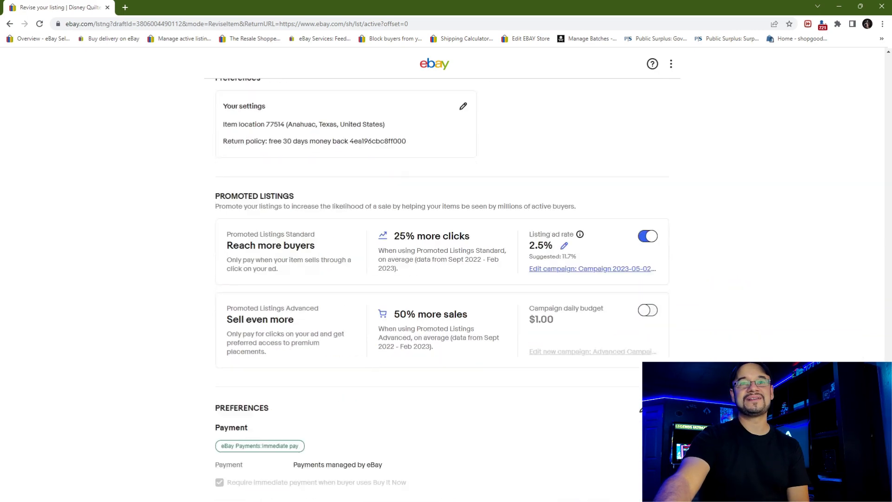
click(461, 372)
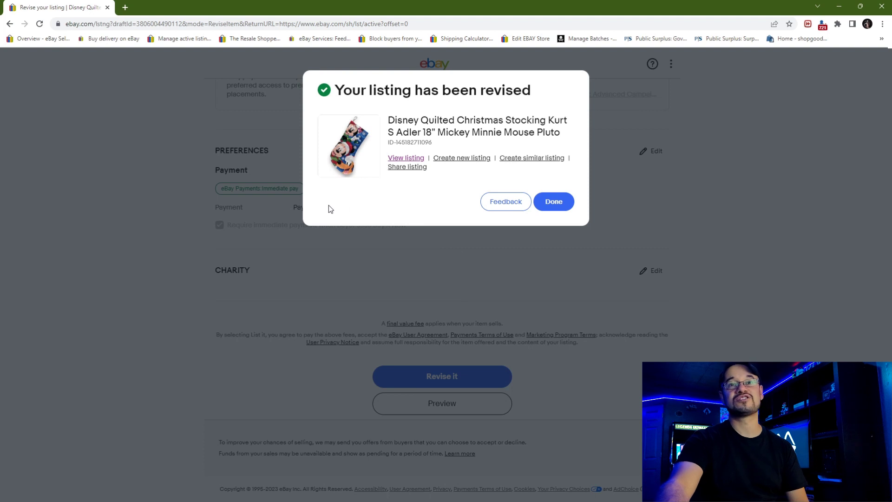
click(404, 159)
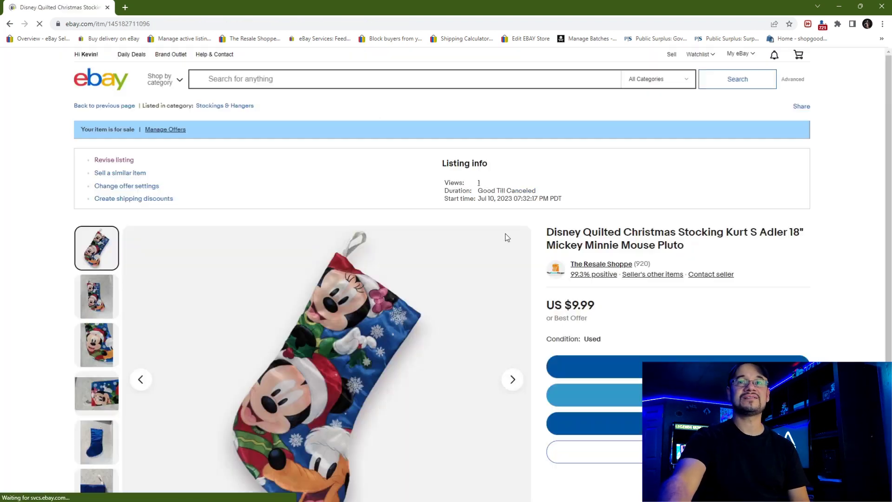
Confirm the stocking ships via USPS Ground Advantage at US $5.40, then return to active listings.
scroll(832, 288, down, 6)
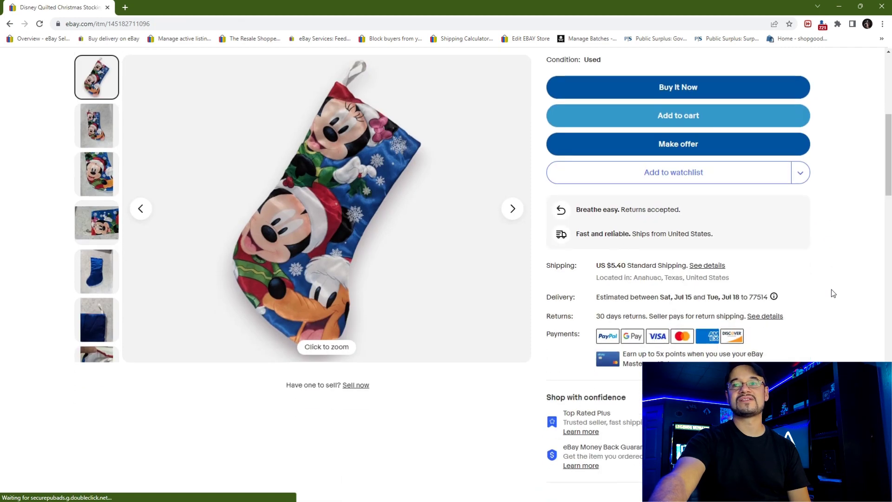
click(704, 268)
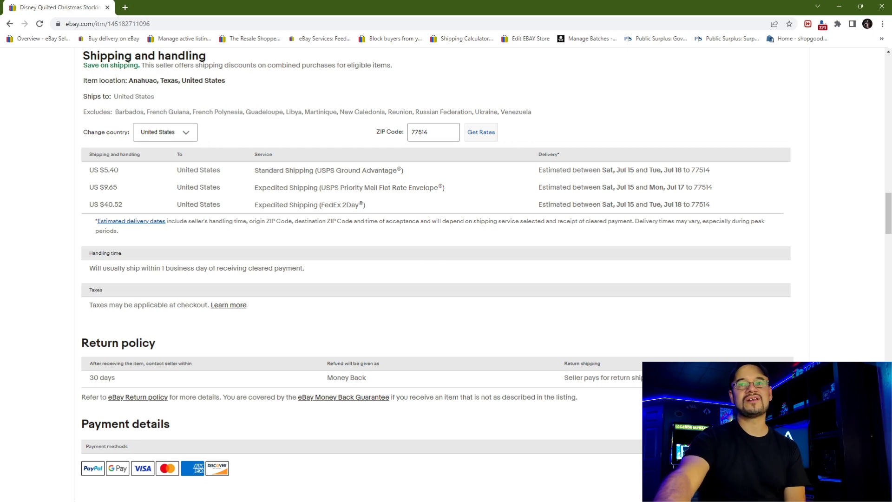
scroll(442, 274, up, 10)
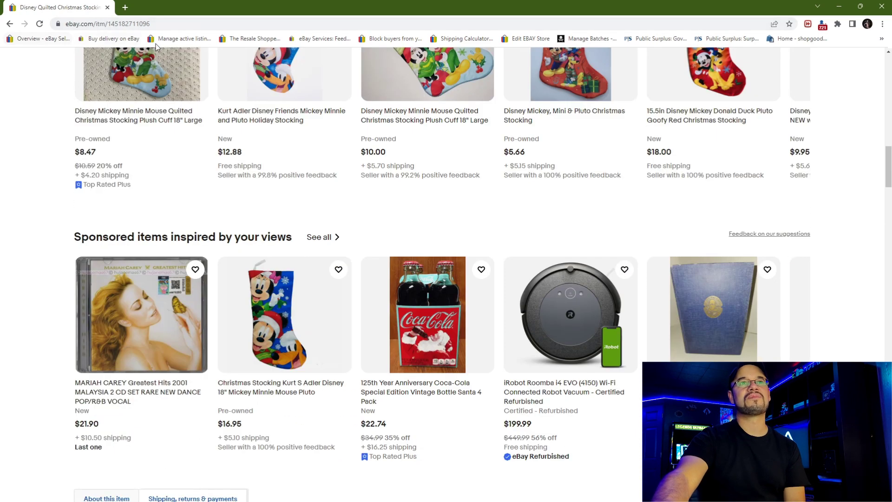
click(180, 39)
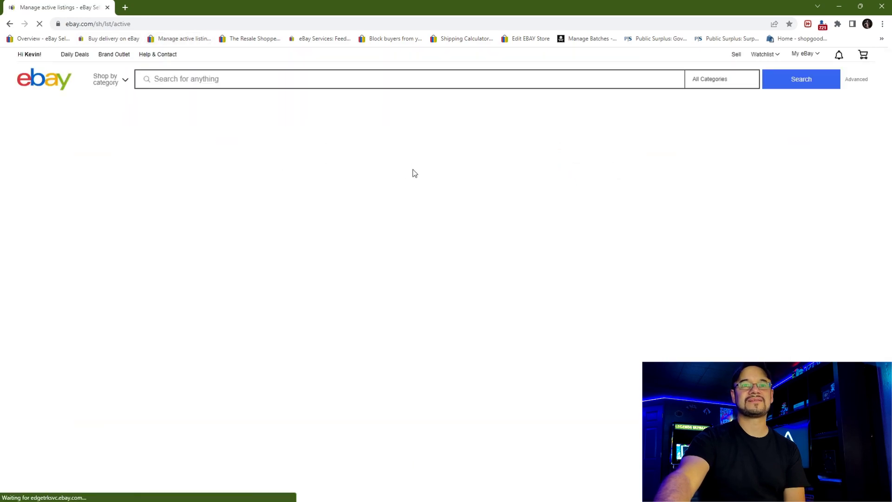
Find the POH Nylon Dental Floss LiteWax listing and open its live item page.
scroll(363, 287, down, 12)
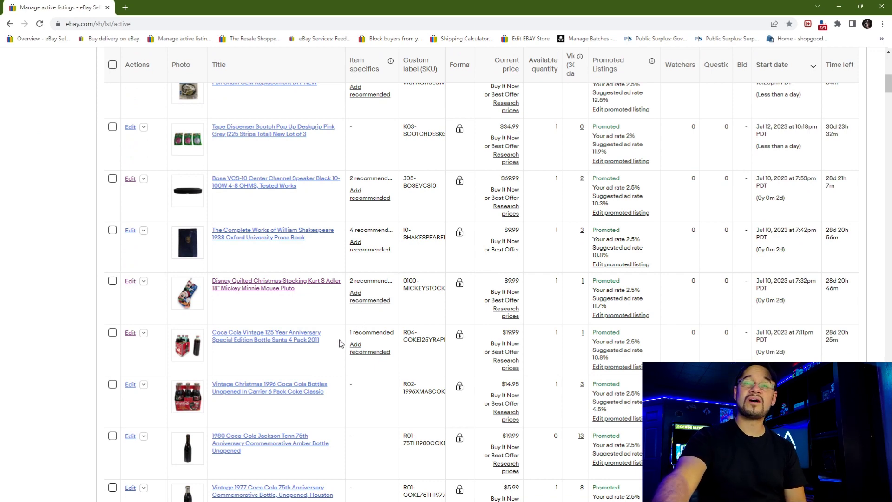
scroll(353, 346, down, 8)
scroll(362, 343, down, 7)
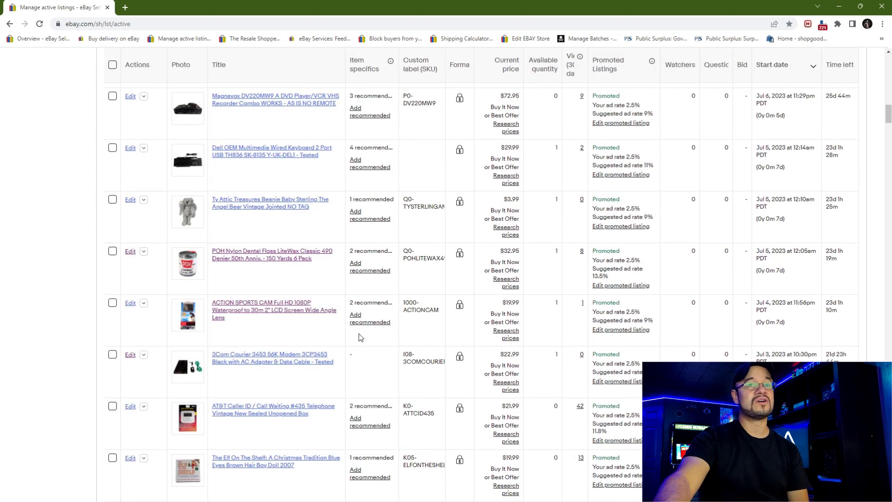
scroll(359, 333, down, 2)
scroll(278, 278, up, 1)
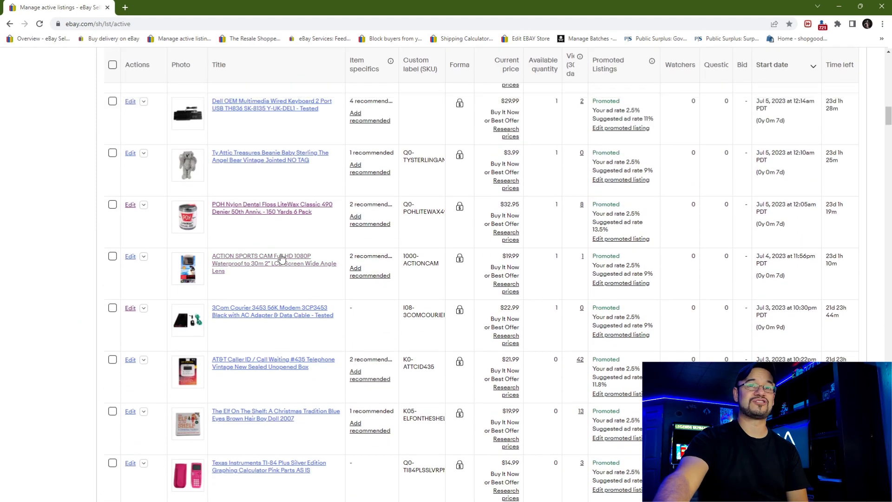
click(222, 213)
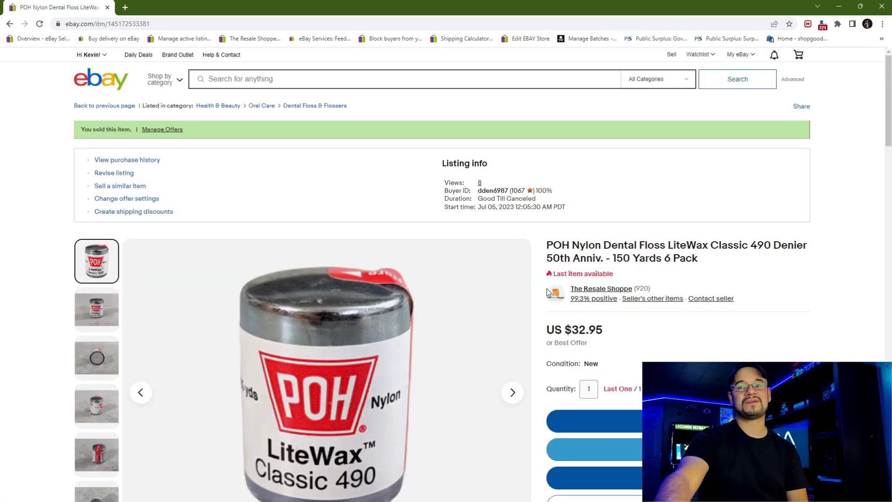
scroll(844, 313, down, 2)
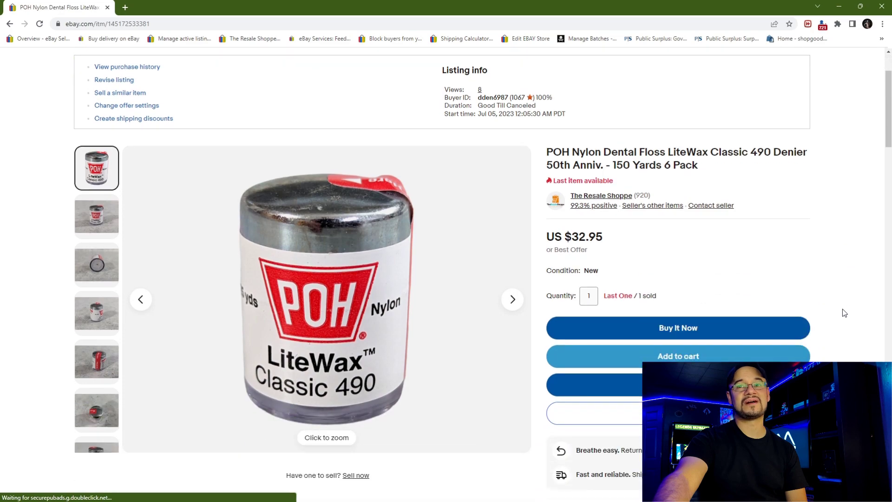
scroll(843, 306, down, 2)
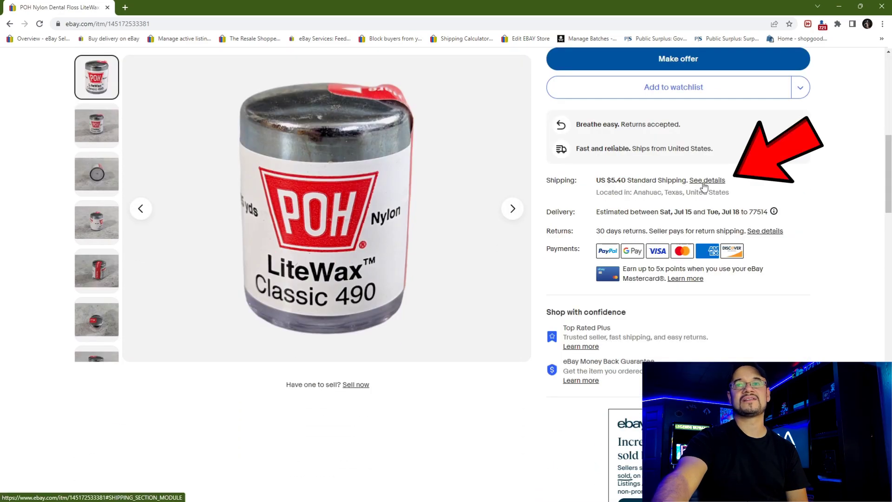
Confirm the floss listing offers USPS Ground Advantage at US $5.40, then start revising it.
click(705, 181)
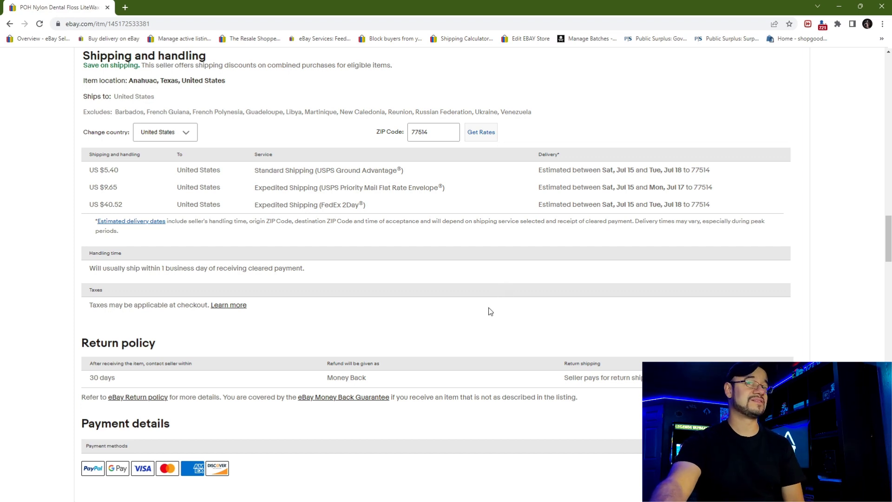
scroll(486, 320, up, 10)
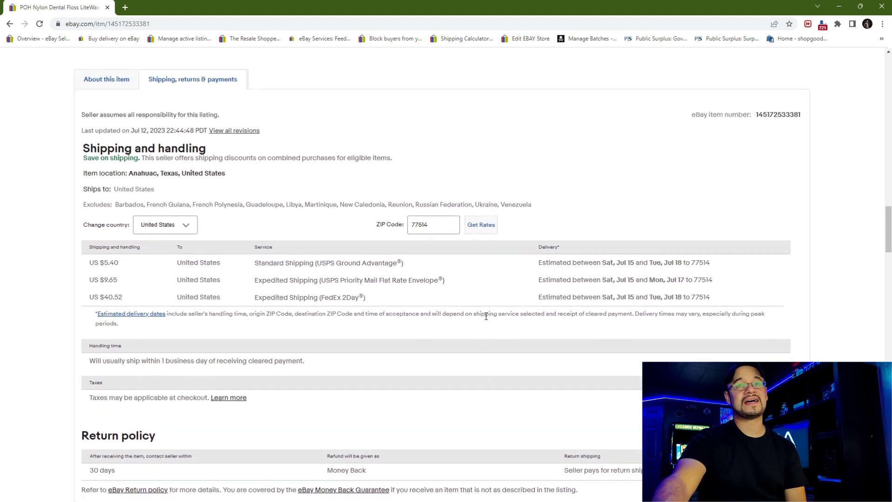
scroll(486, 313, up, 10)
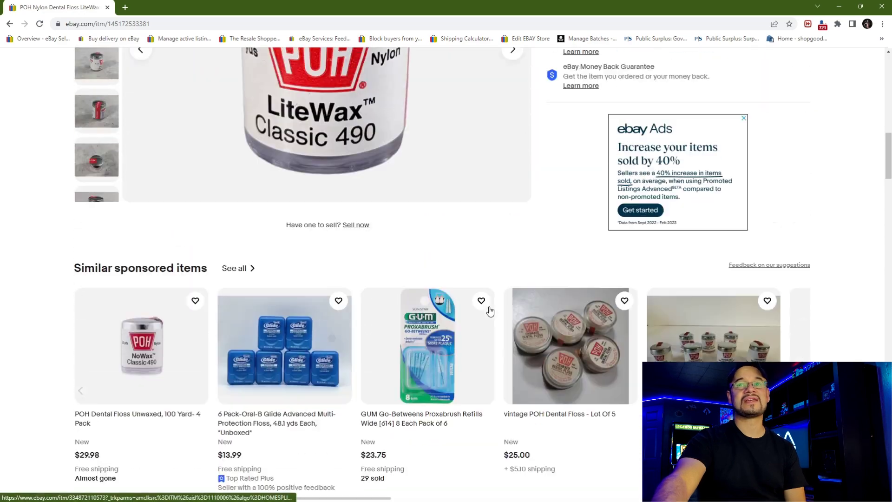
scroll(228, 240, up, 5)
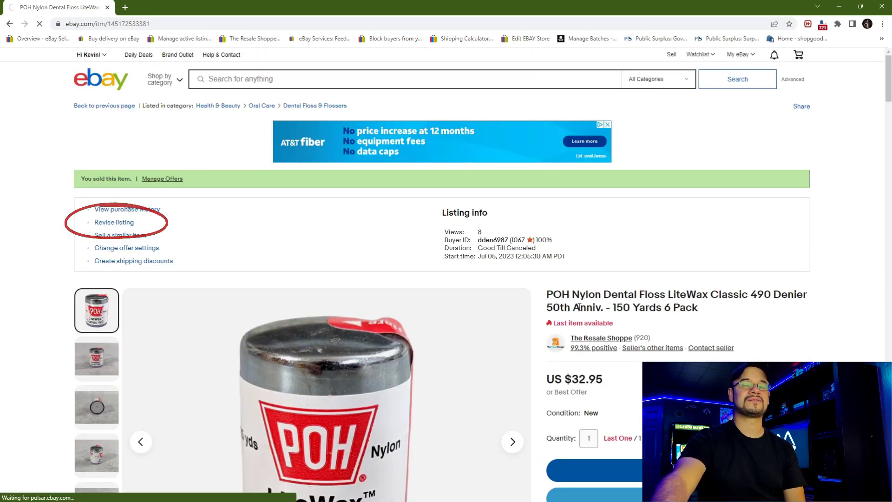
click(114, 222)
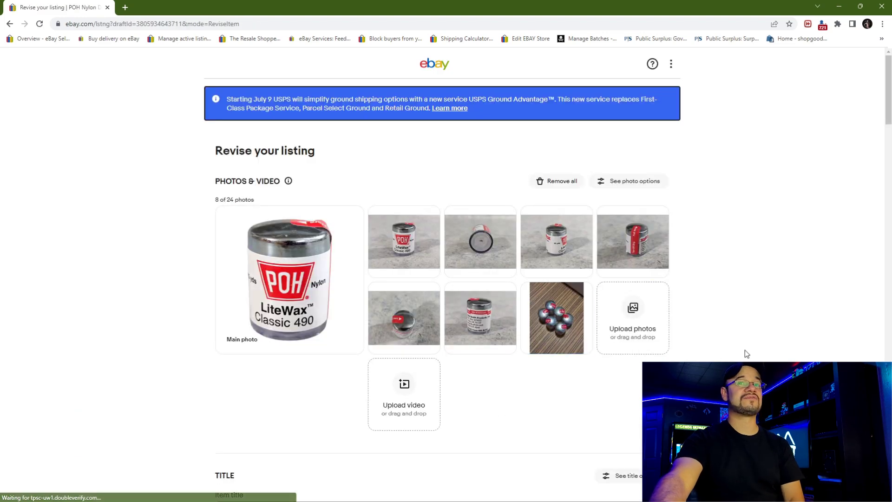
Check the floss listing's Light Item Shipping policy without changing it, then go to the Seller Hub Overview.
scroll(750, 349, down, 6)
scroll(771, 341, down, 10)
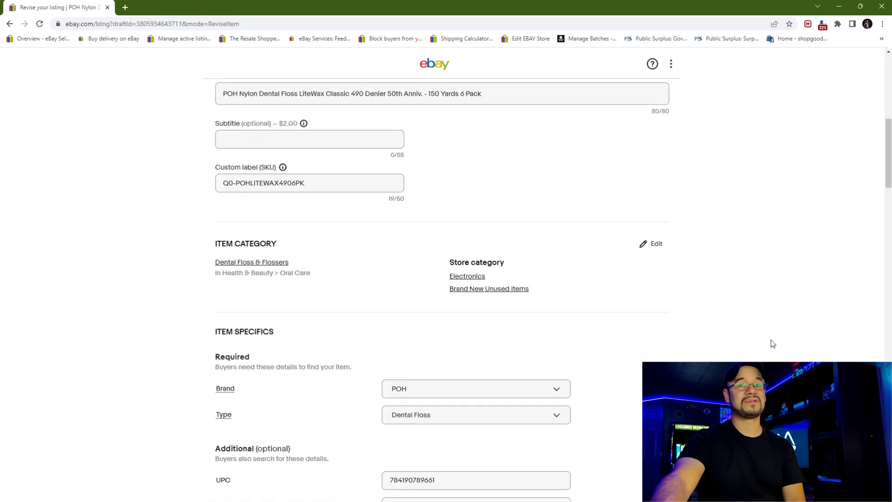
scroll(760, 338, down, 20)
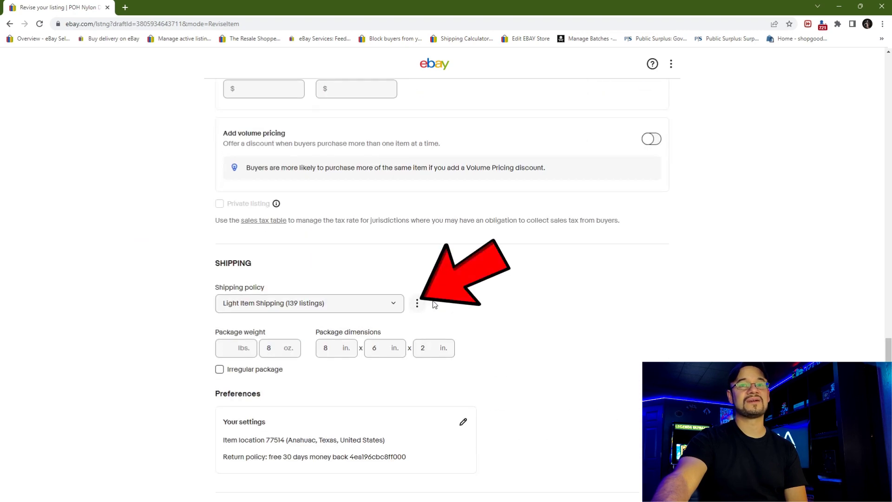
click(391, 308)
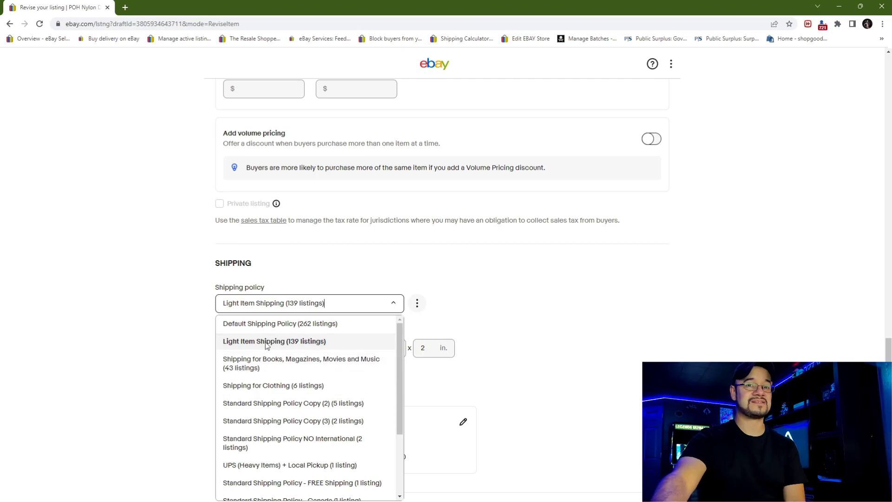
click(43, 39)
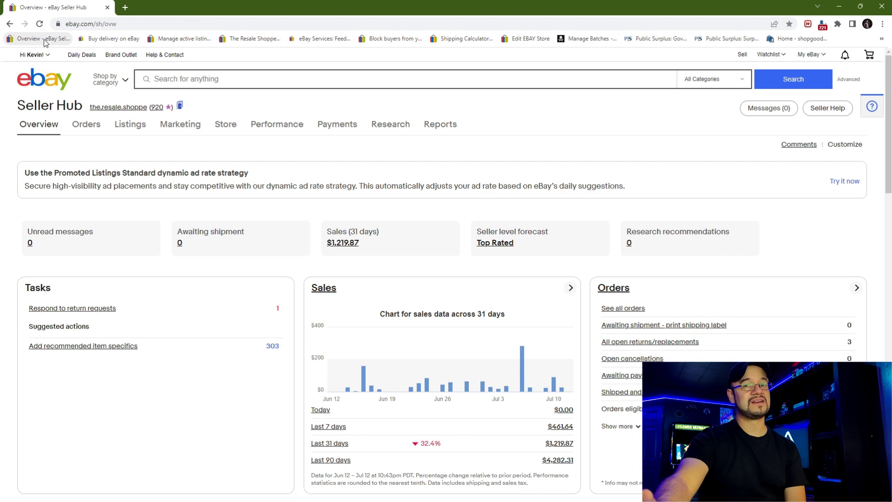
In active listings, select the Tape Dispenser, Shakespeare book and Bose speaker listings.
mouse_move(129, 131)
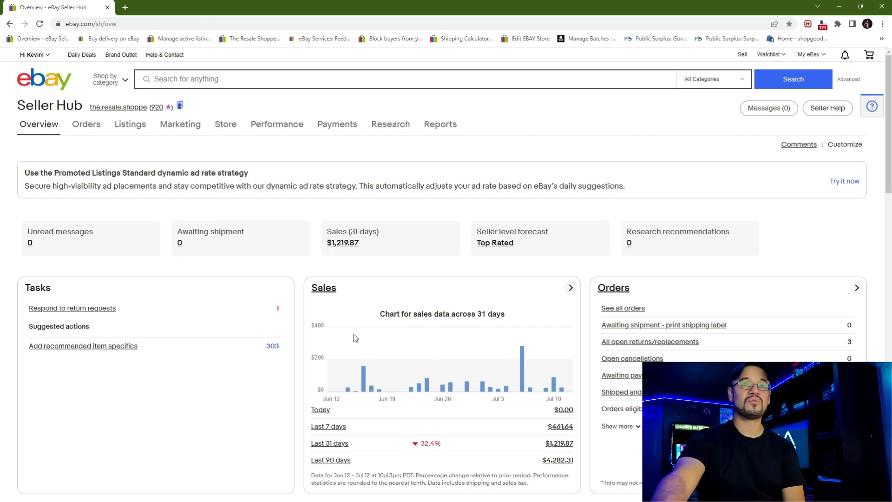
click(186, 39)
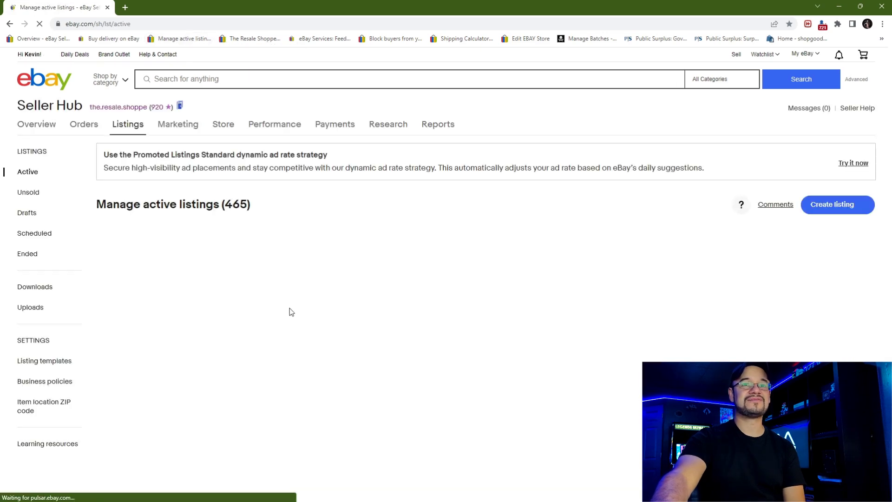
scroll(291, 320, down, 2)
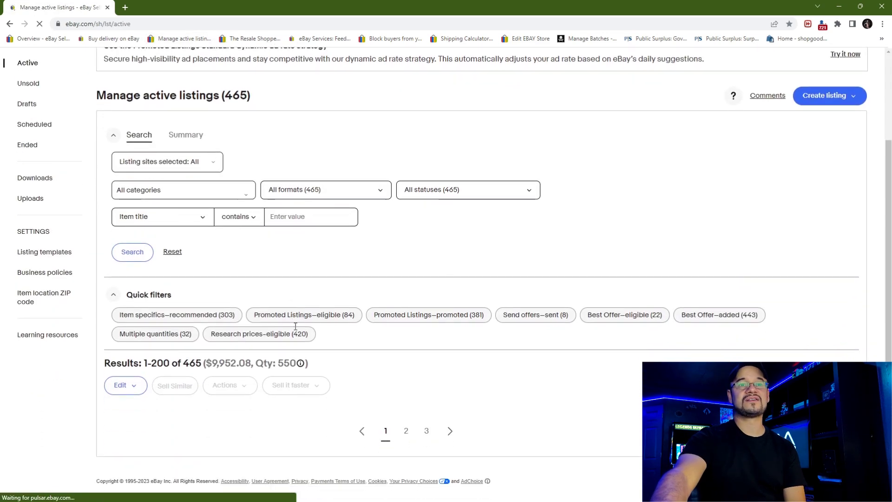
scroll(366, 360, down, 5)
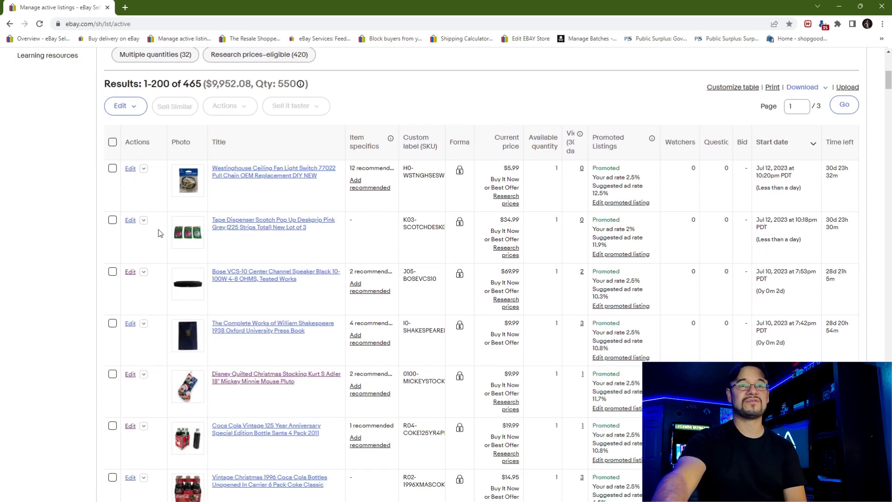
click(112, 221)
scroll(124, 272, down, 2)
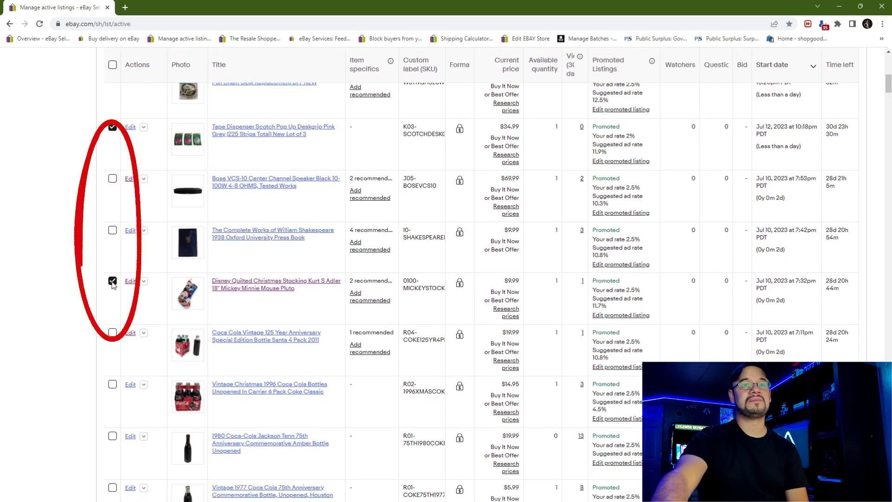
scroll(140, 312, down, 5)
scroll(114, 318, up, 6)
click(112, 277)
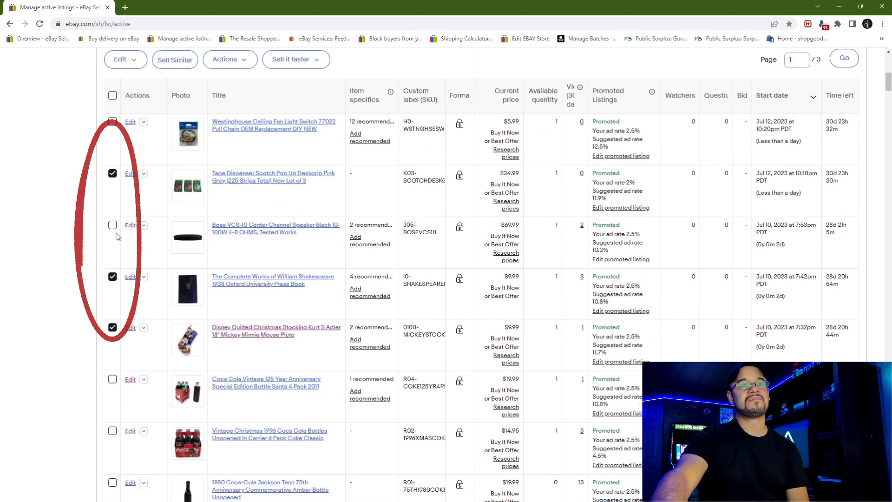
click(112, 225)
Start a bulk edit of only the four selected listings.
scroll(238, 262, up, 1)
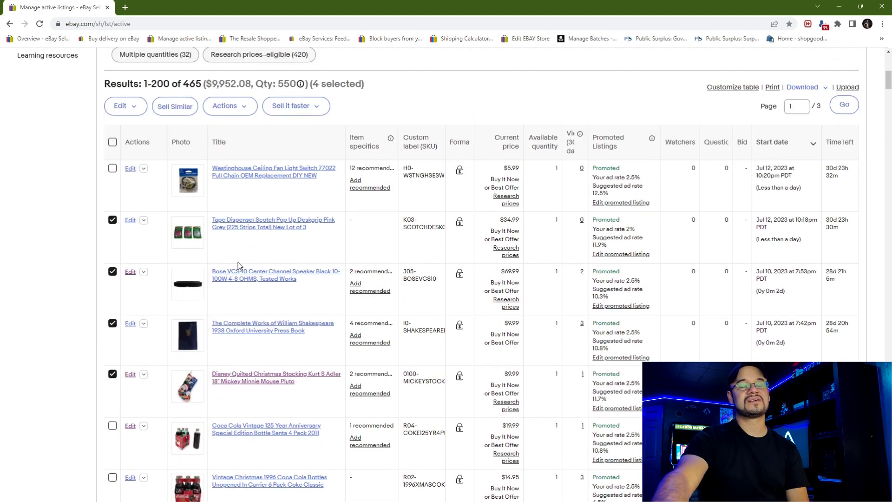
click(136, 108)
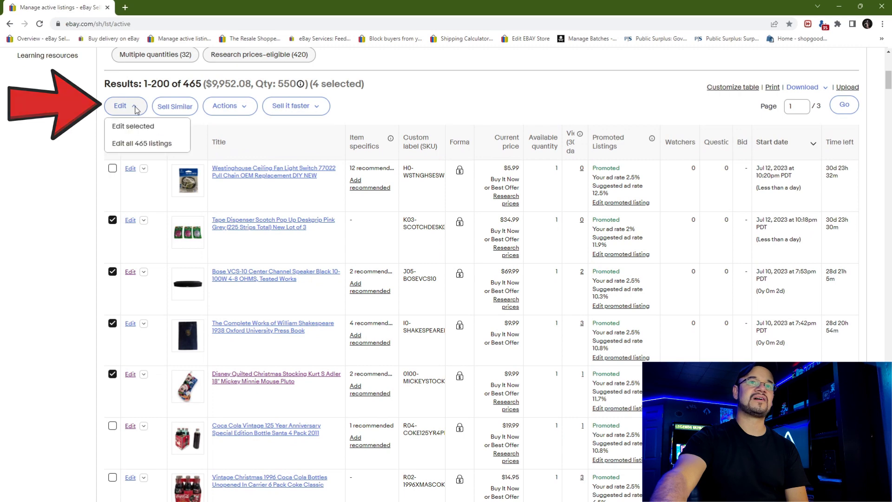
click(133, 126)
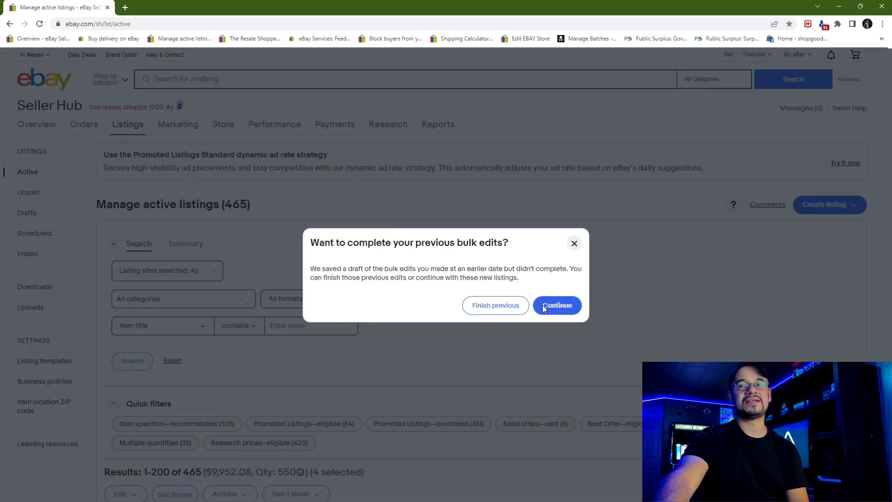
Continue with the four new listings, select them all, and bring up their bulk shipping-policy editor.
click(544, 306)
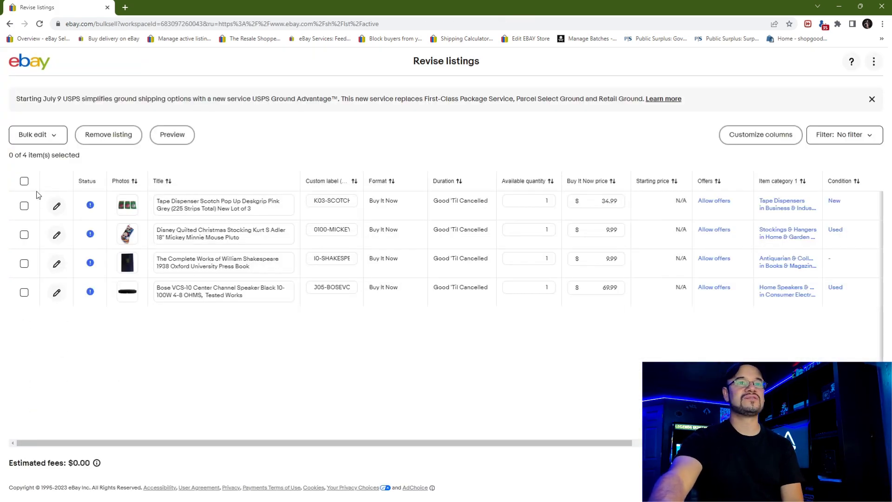
click(24, 181)
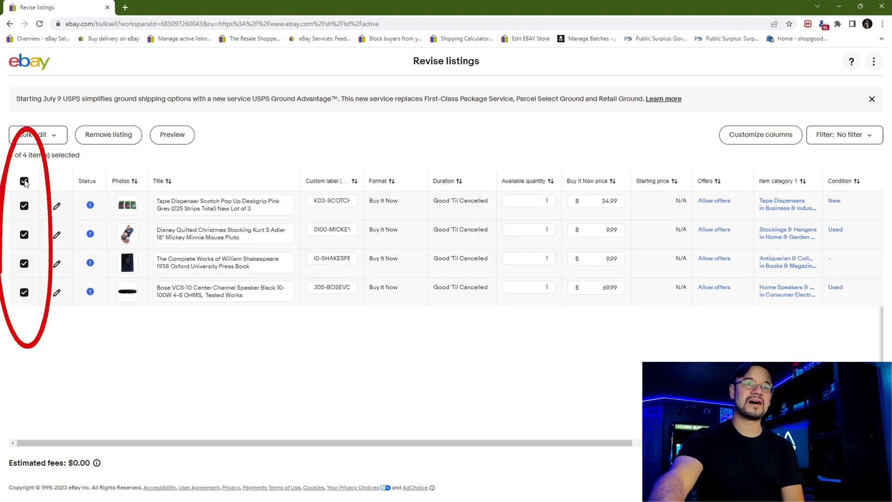
click(40, 135)
scroll(55, 208, down, 3)
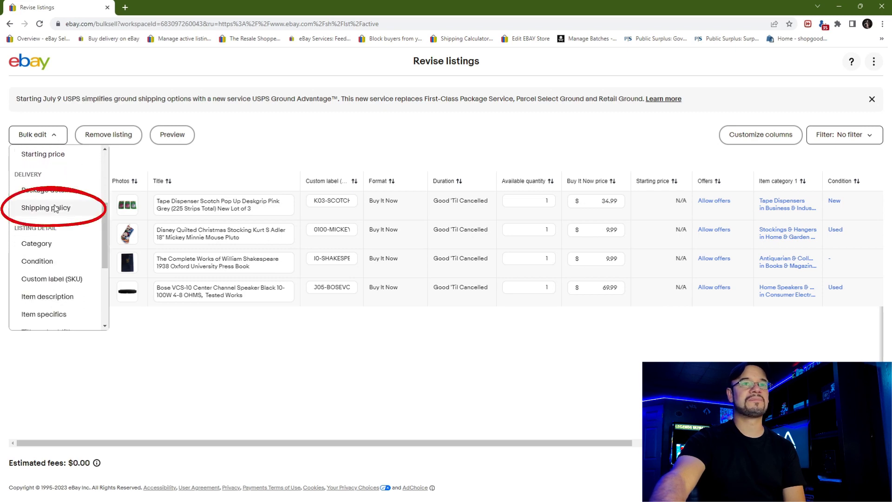
click(55, 208)
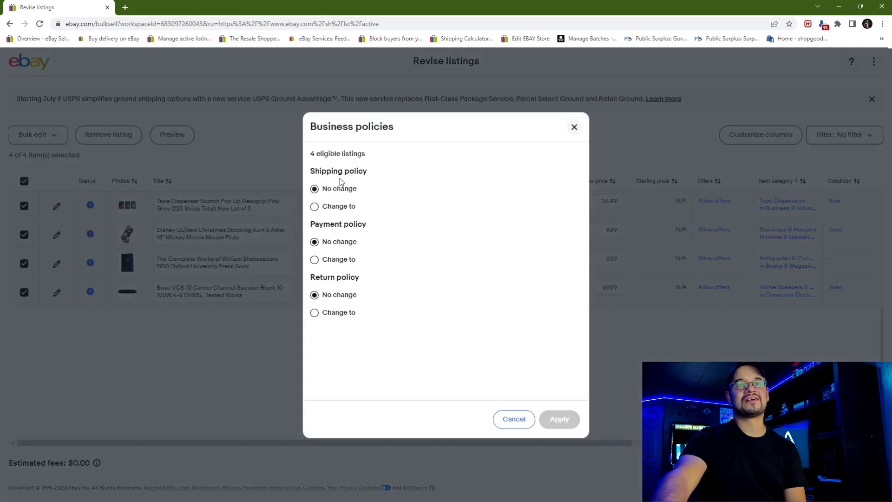
Change the four listings' shipping policy to Light Item Shipping and close the policies dialog.
click(314, 207)
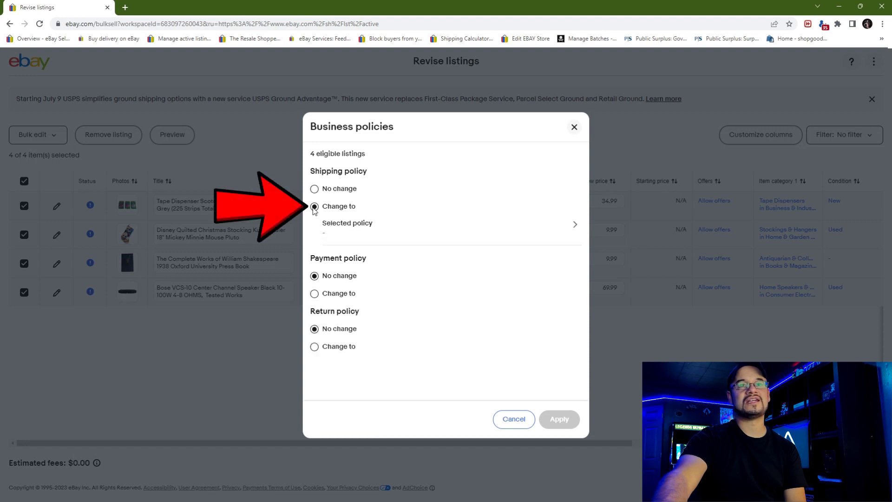
click(460, 234)
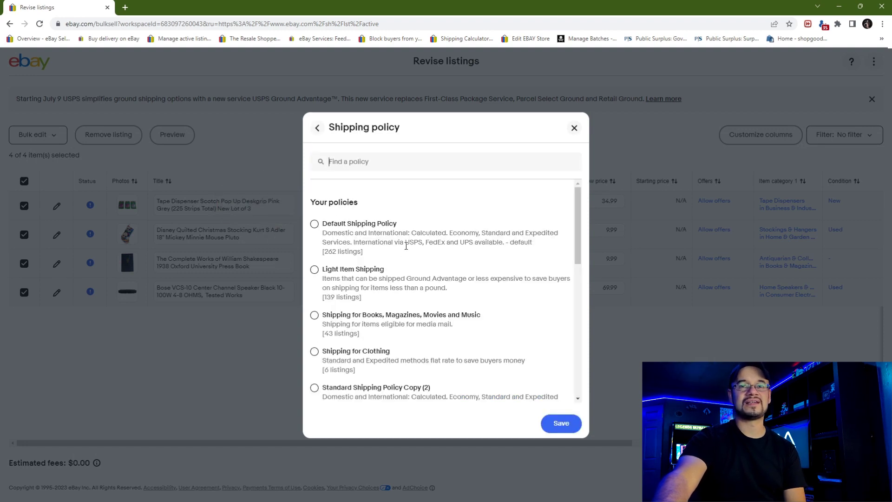
click(315, 271)
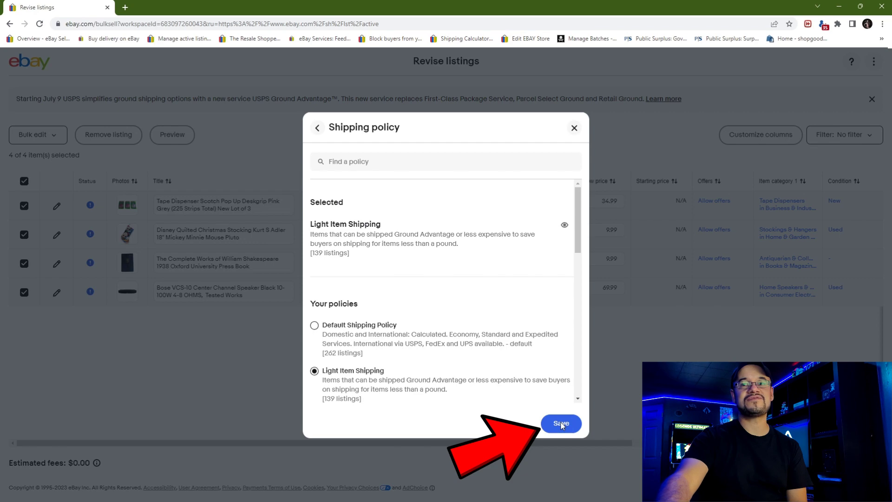
click(576, 131)
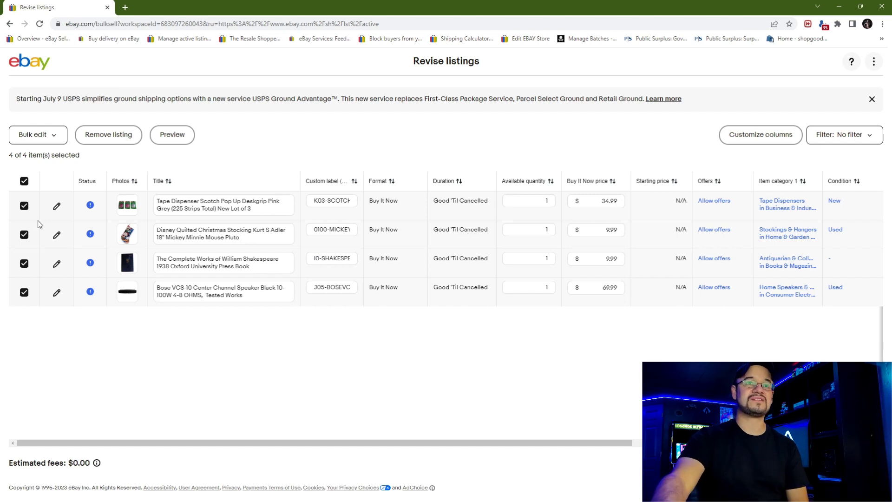
Discard the unfinished bulk revise edits and go to My eBay Account settings.
key(alt+Left)
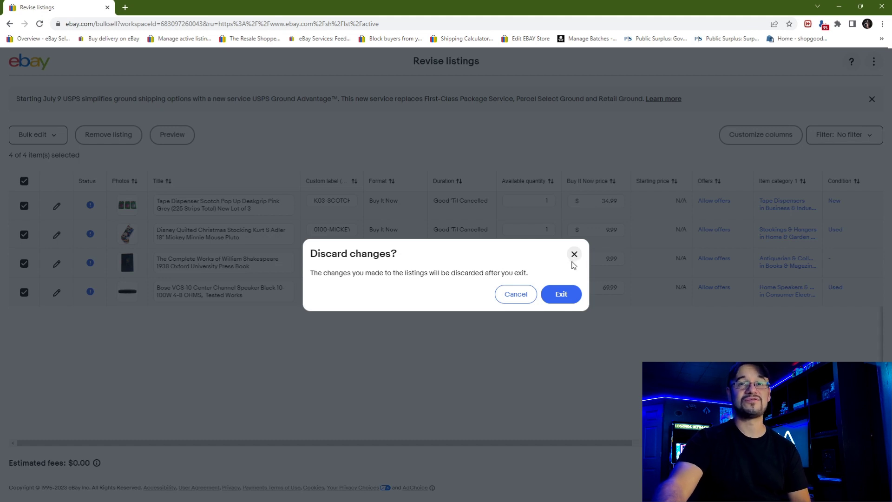
click(567, 297)
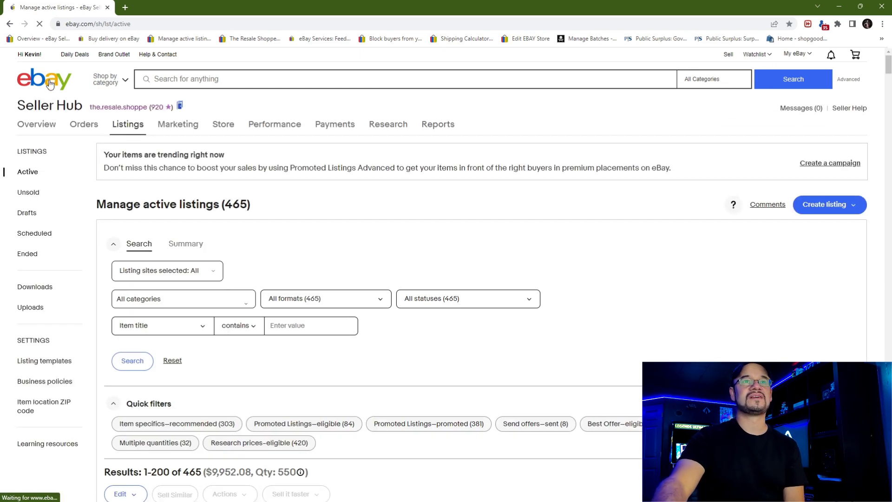
click(50, 84)
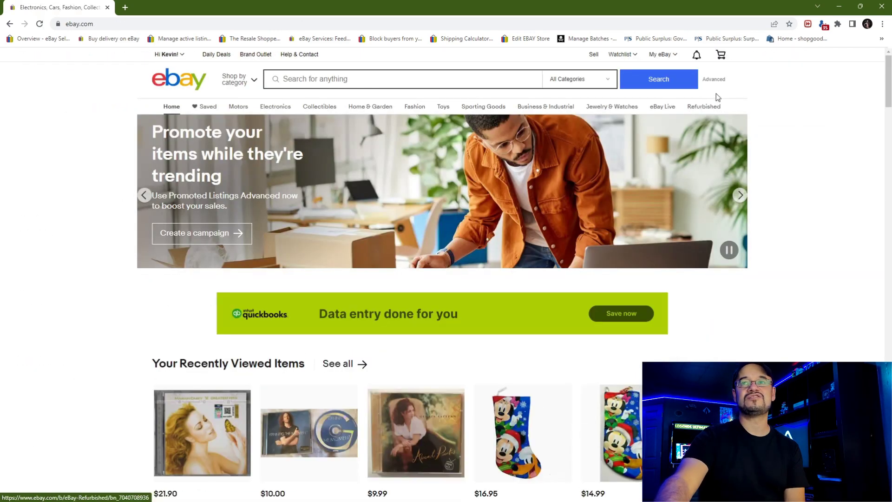
click(663, 55)
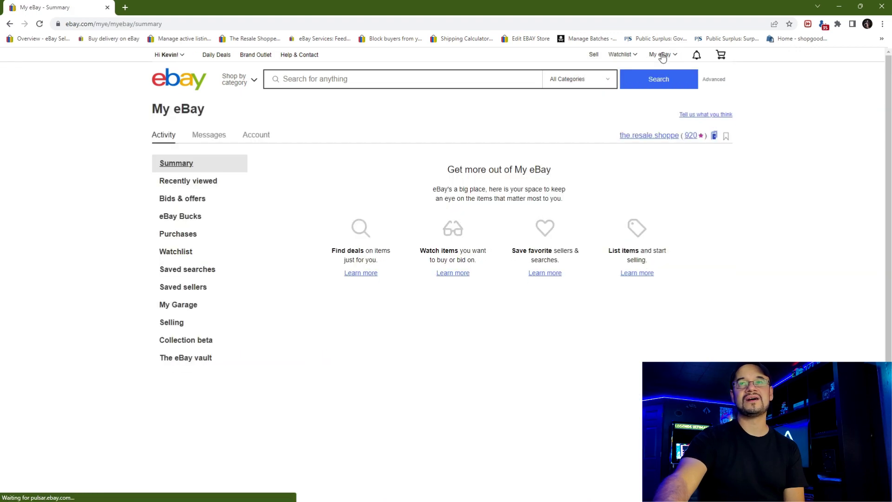
click(258, 138)
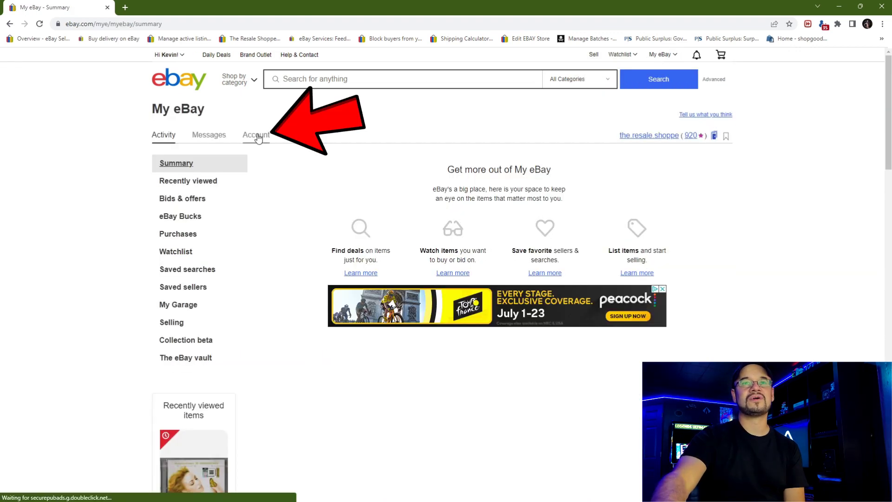
scroll(268, 379, down, 2)
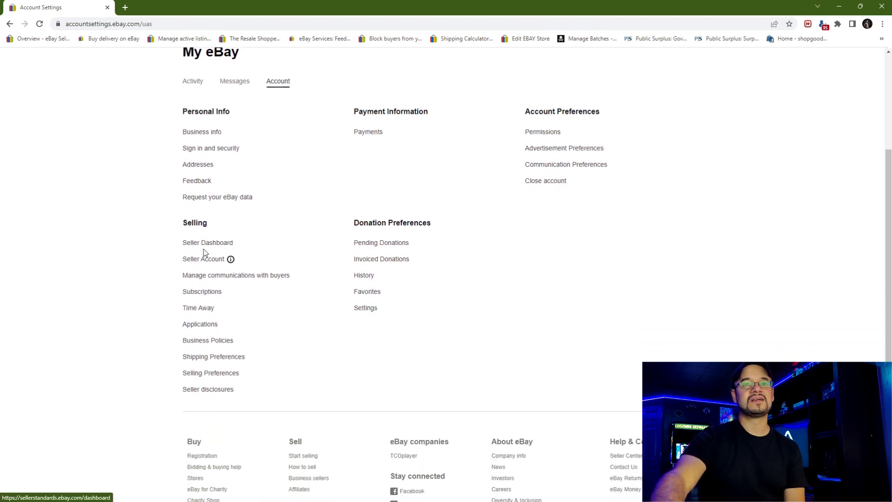
Go to Business Policies under Selling to manage the shipping policies.
click(201, 342)
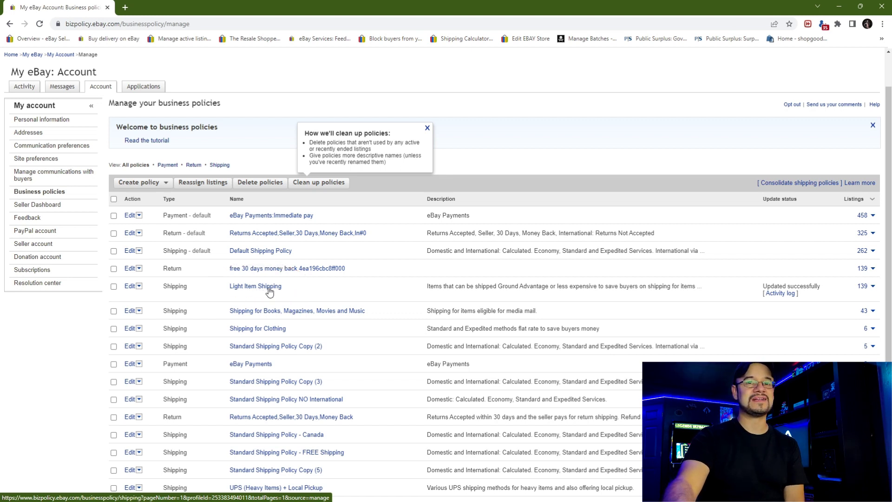
Edit Light Item Shipping so its first service is USPS Ground Advantage, then save and confirm.
click(129, 287)
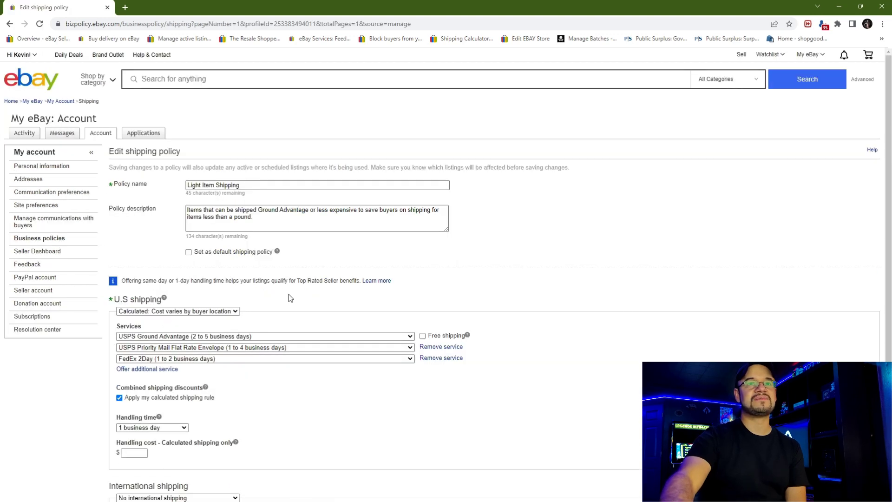
scroll(249, 277, down, 2)
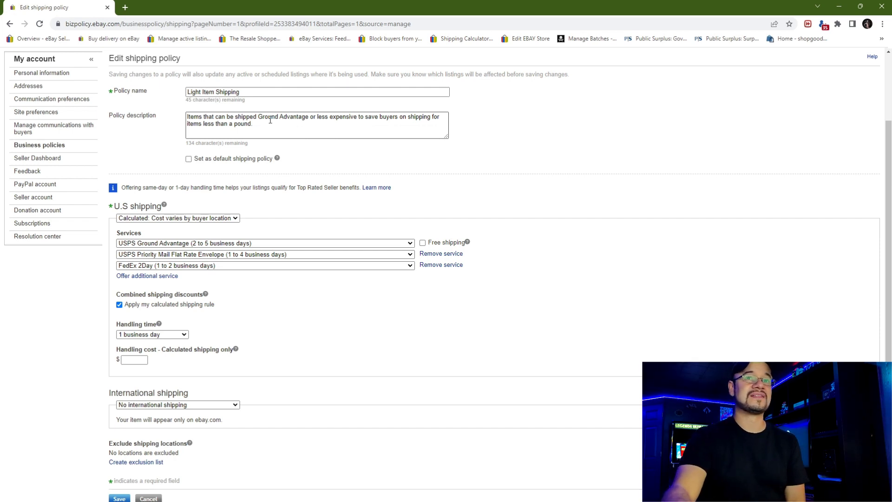
click(234, 244)
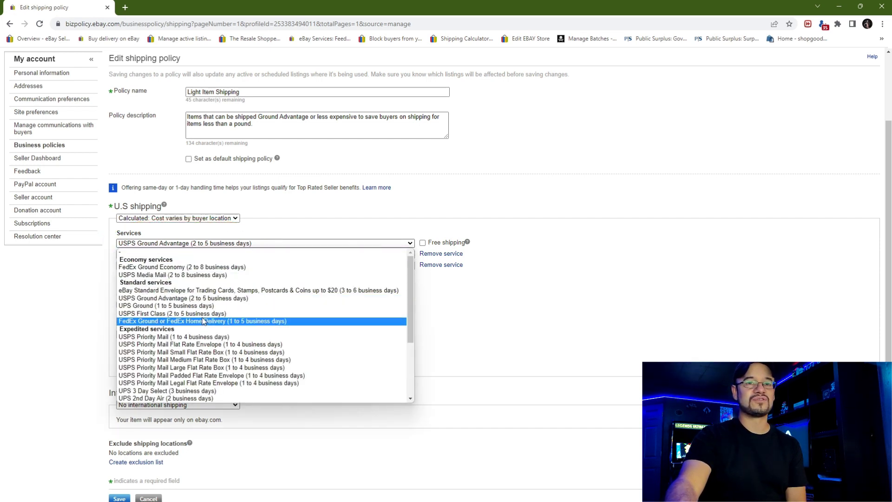
click(213, 299)
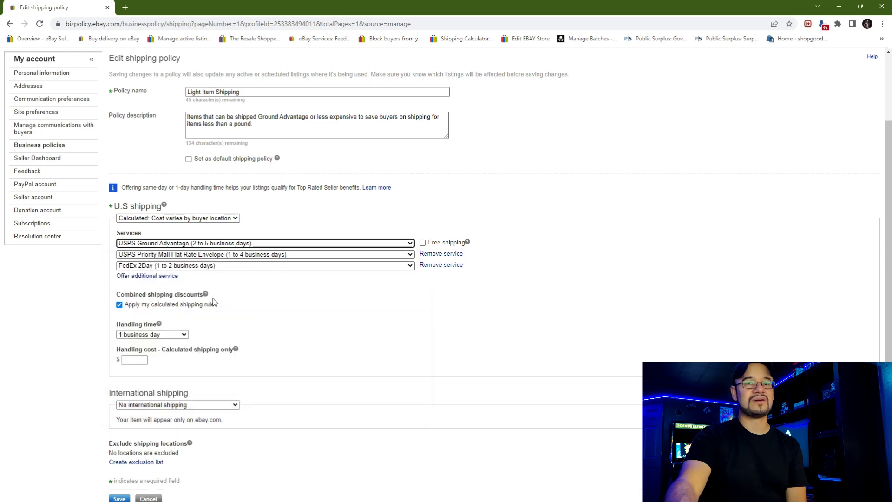
scroll(216, 301, down, 2)
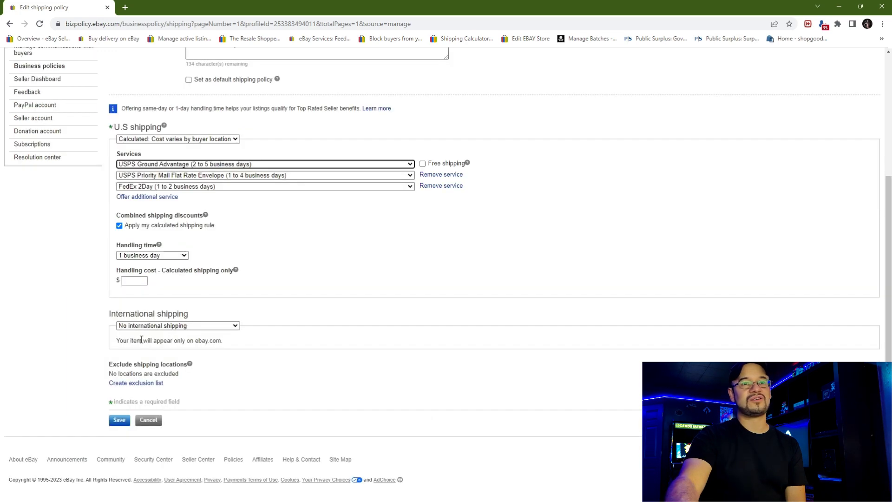
click(118, 421)
click(505, 309)
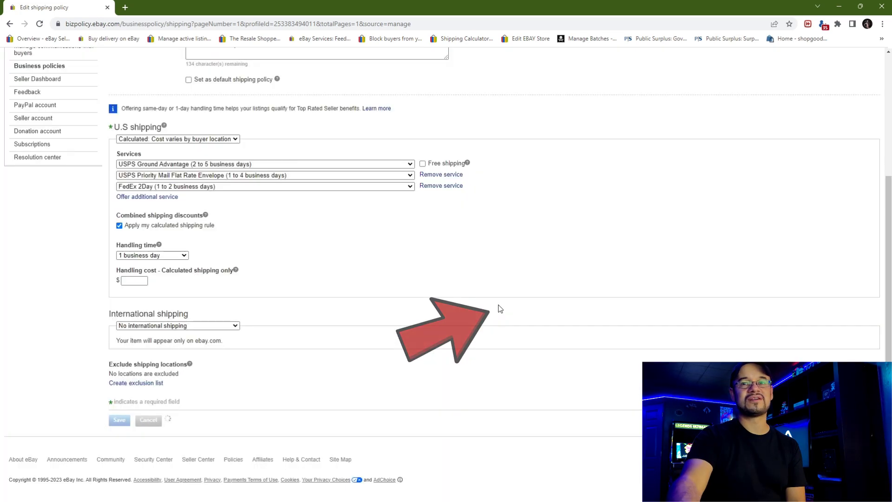